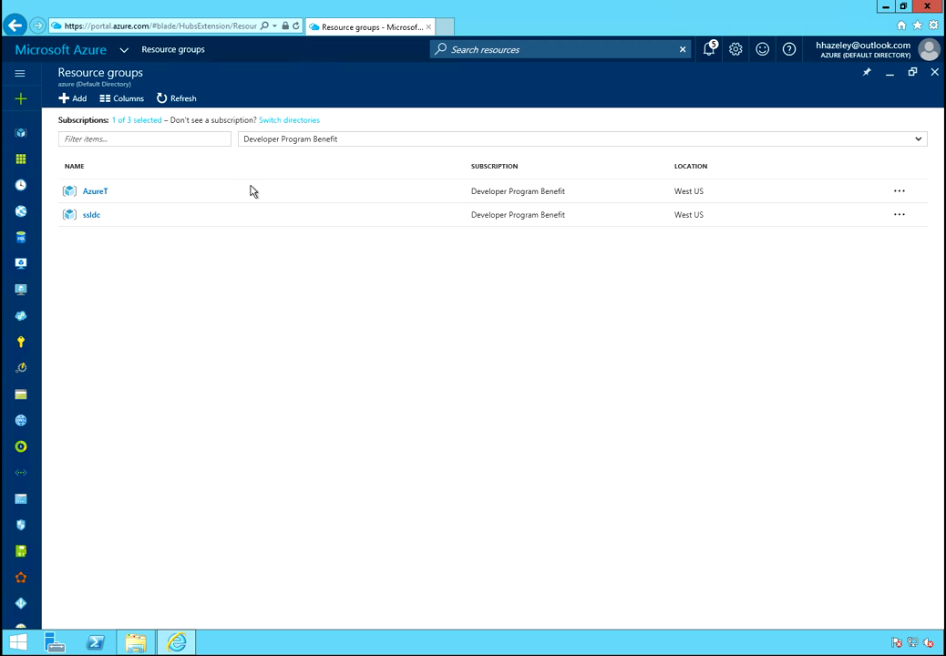
Create resource group dvideoRG2 in West US under the Developer Program Benefit subscription
{"action": "left_click", "coordinate": [79, 101]}
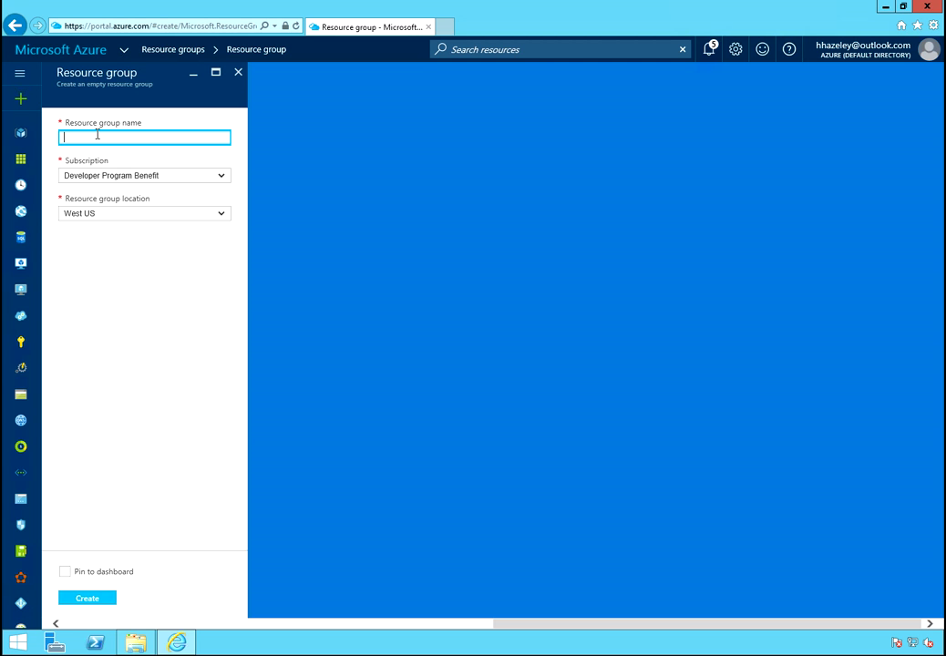
{"action": "type", "text": "dvideoRG2"}
{"action": "left_click", "coordinate": [88, 600]}
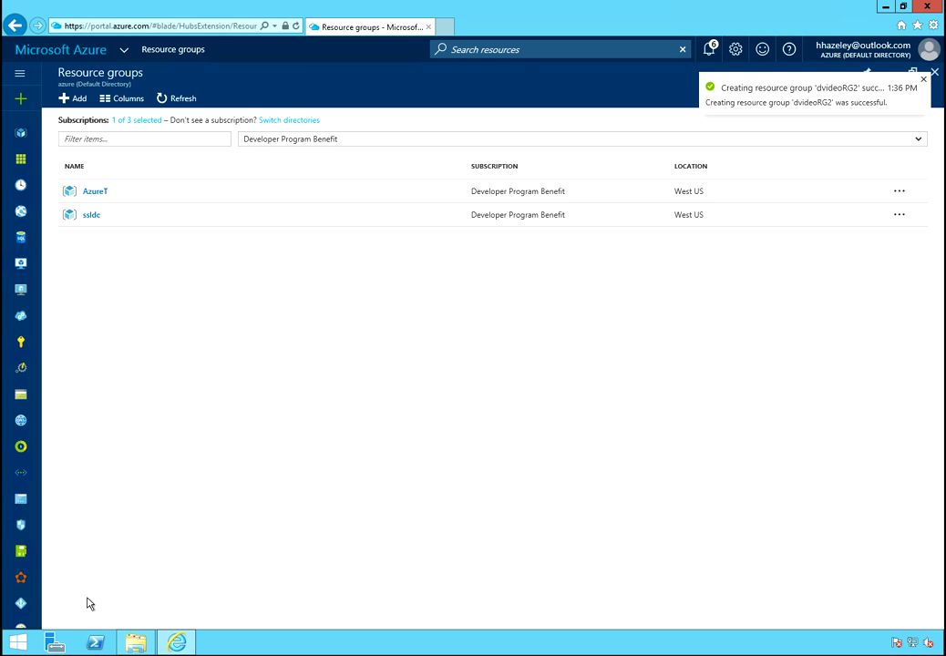
Refresh the list, open dvideoRG2, and pick Storage account from its Everything gallery
{"action": "left_click", "coordinate": [177, 100]}
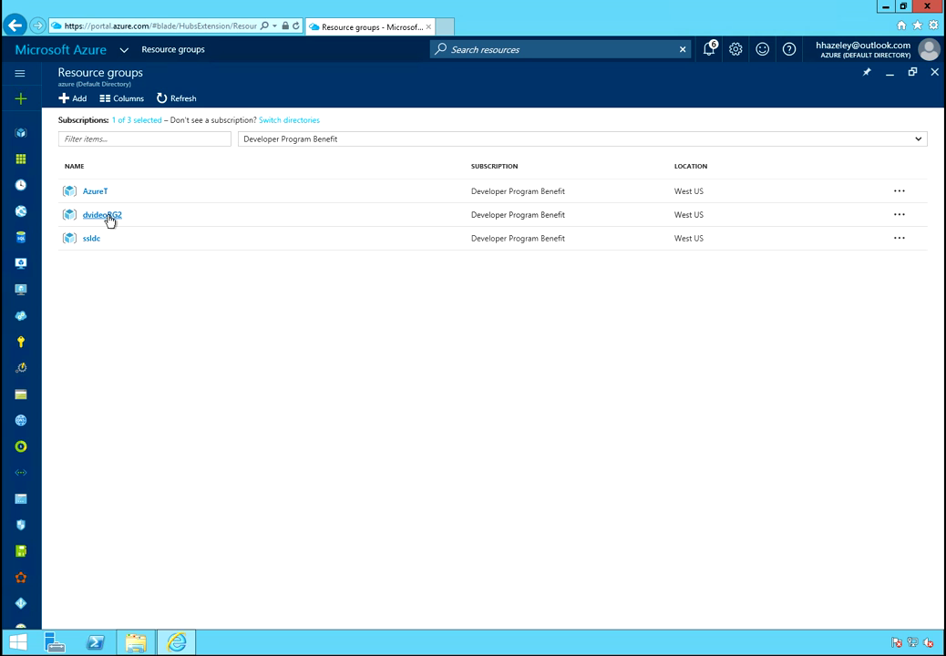
{"action": "left_click", "coordinate": [105, 216]}
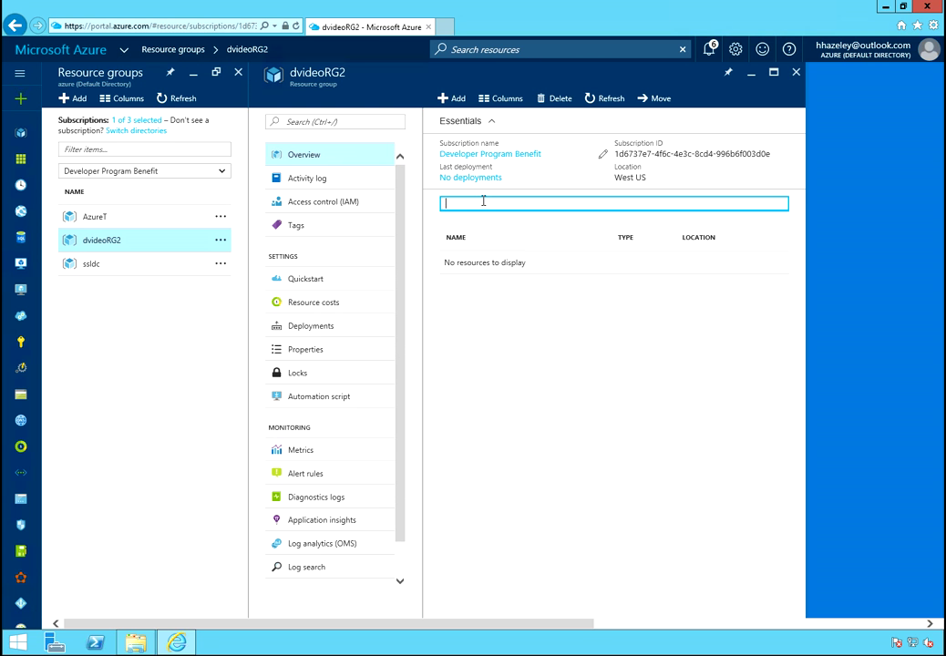
{"action": "left_click", "coordinate": [456, 102]}
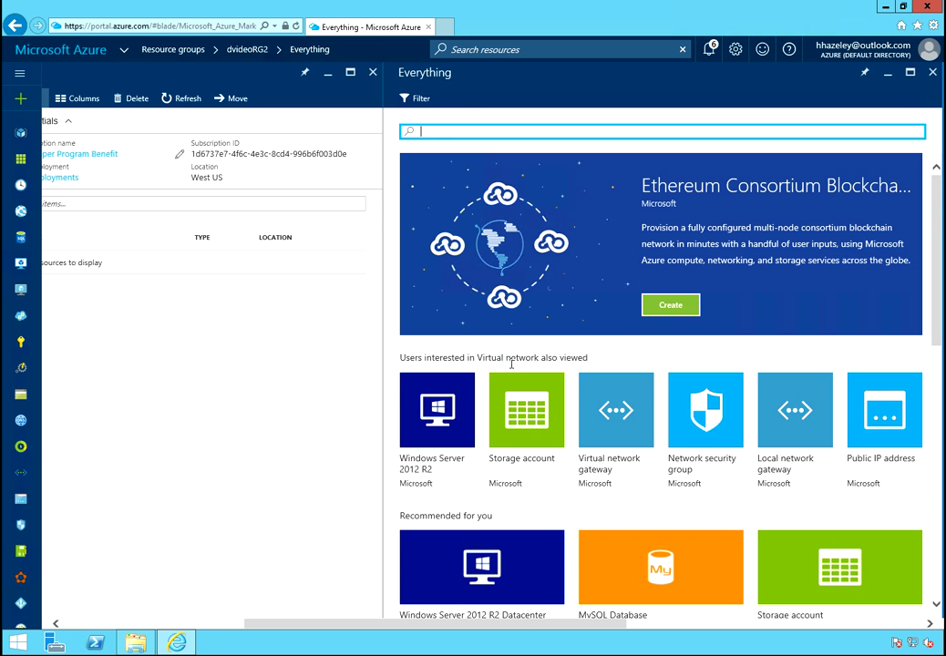
{"action": "left_click", "coordinate": [521, 405]}
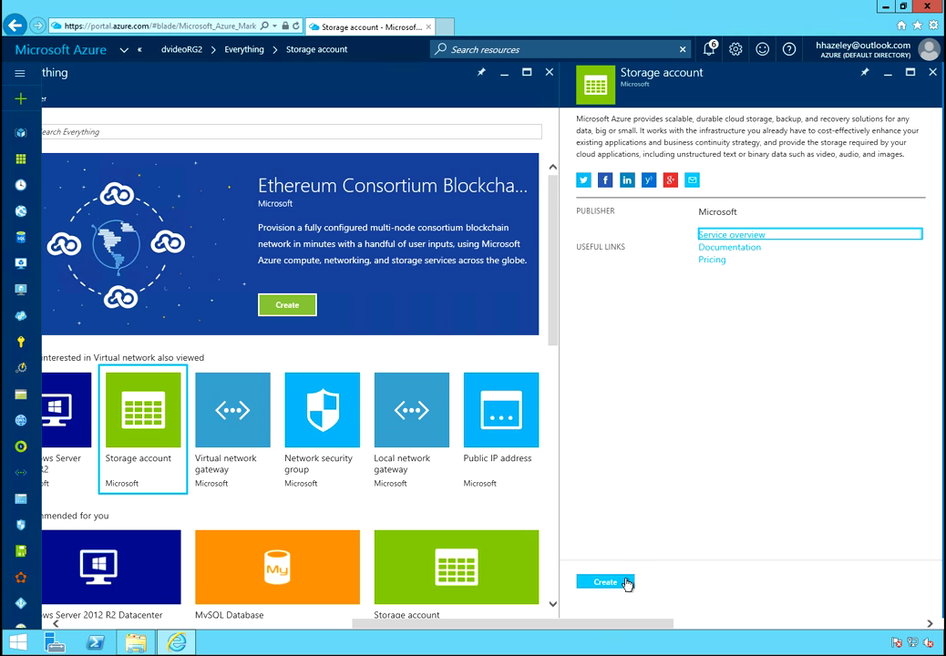
Create storage account dvideostore2 with LRS replication in dvideoRG2, validate, and submit it
{"action": "left_click", "coordinate": [605, 581]}
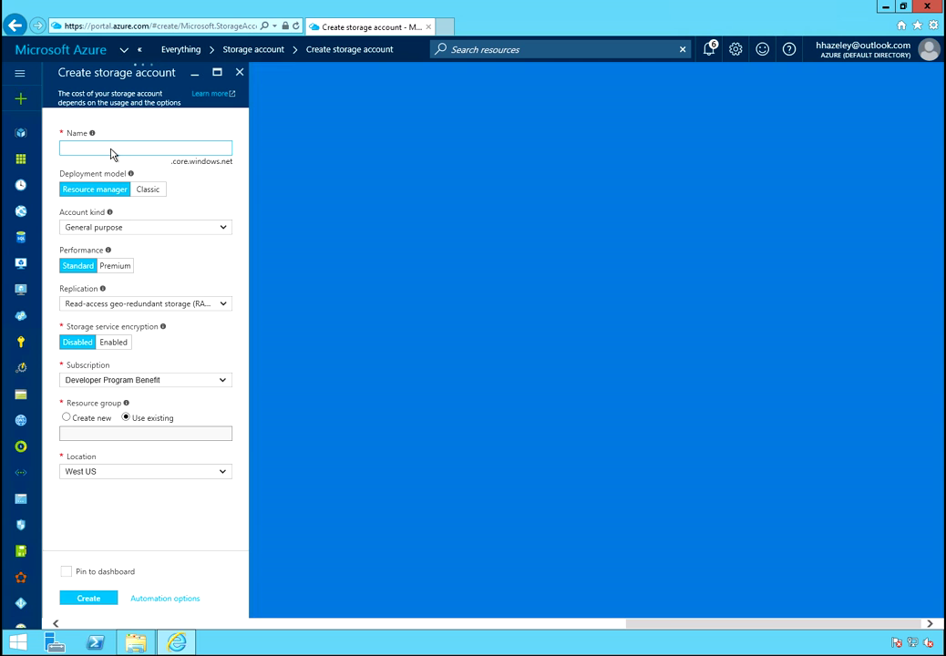
{"action": "left_click", "coordinate": [112, 149]}
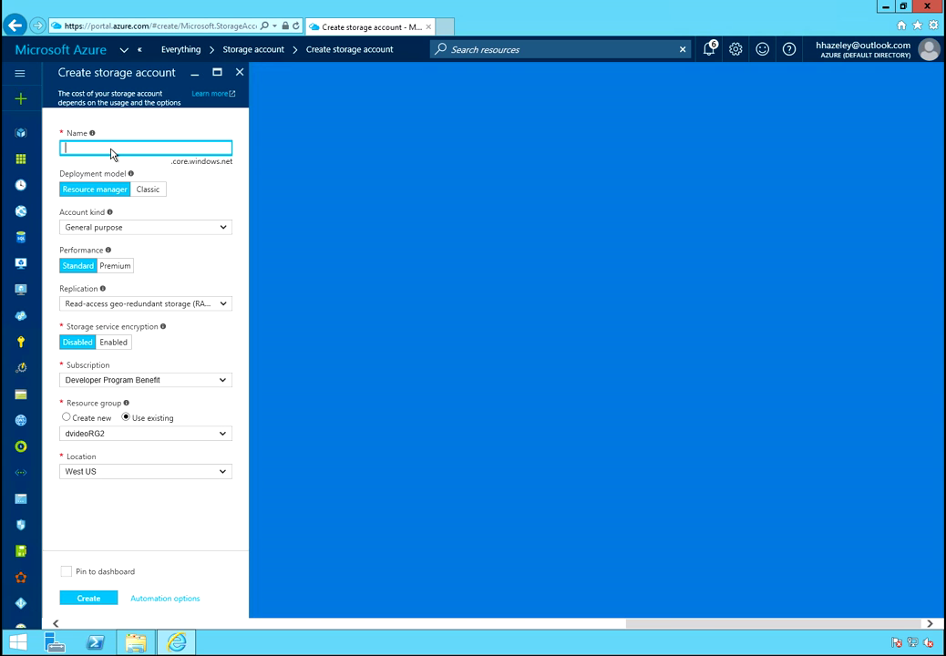
{"action": "type", "text": "dvi"}
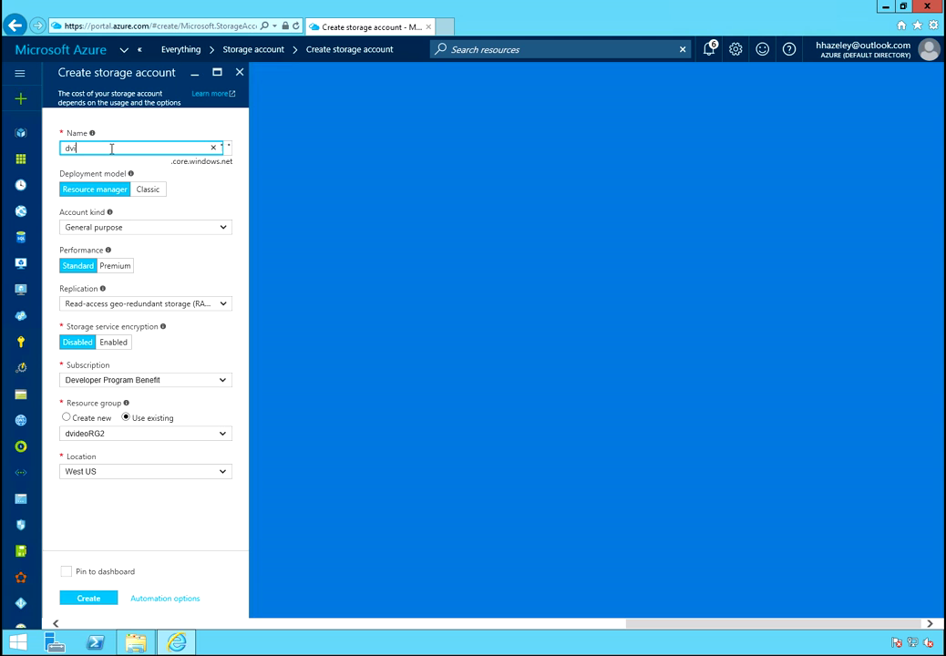
{"action": "type", "text": "deoStore2"}
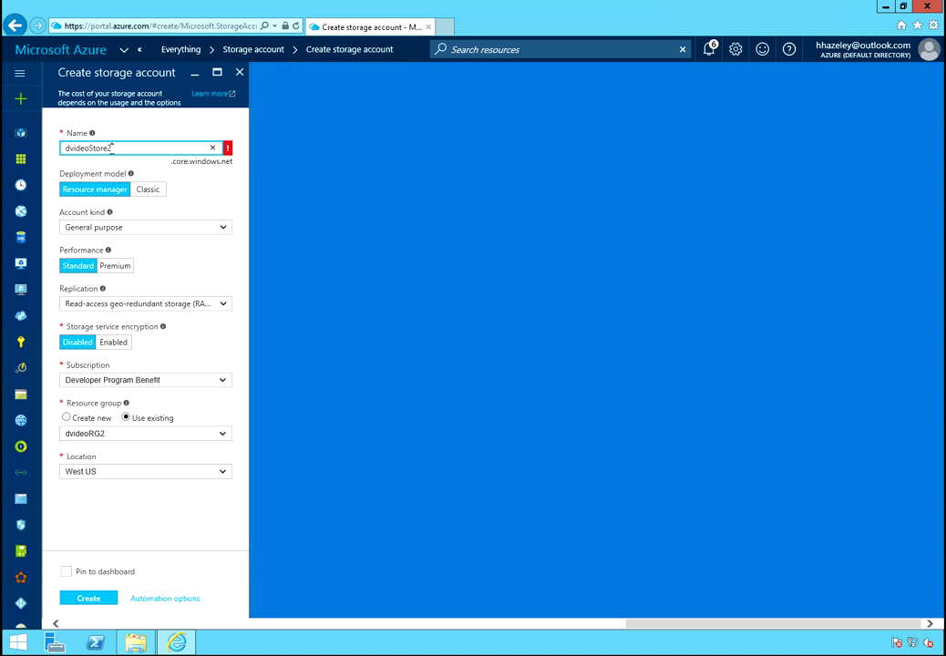
{"action": "key", "text": "Left"}
{"action": "key", "text": "Left"}
{"action": "key", "text": "Left"}
{"action": "key", "text": "Left"}
{"action": "key", "text": "Left"}
{"action": "key", "text": "BackSpace"}
{"action": "type", "text": "s"}
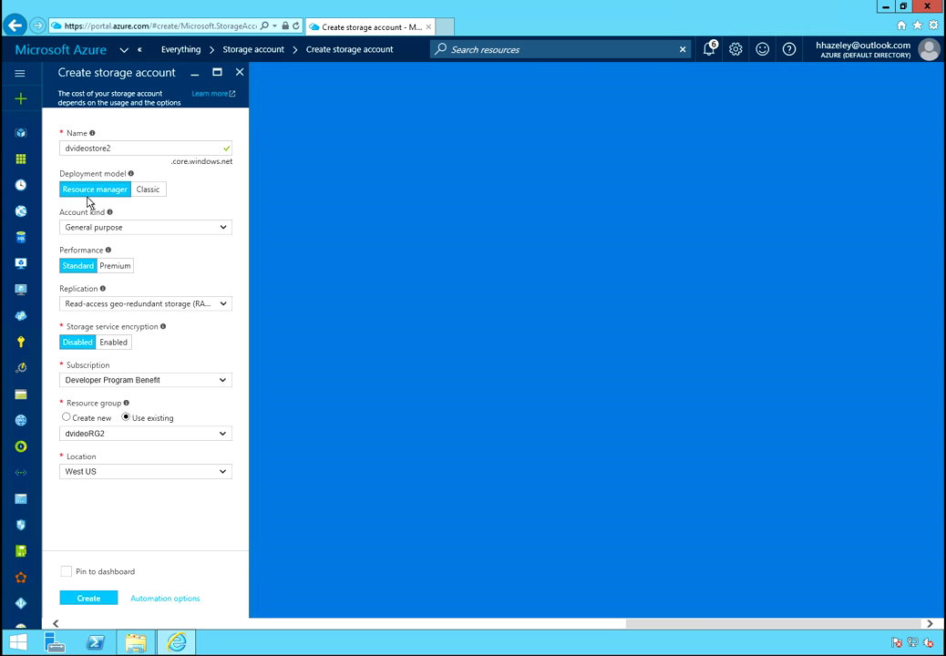
{"action": "left_click", "coordinate": [79, 311]}
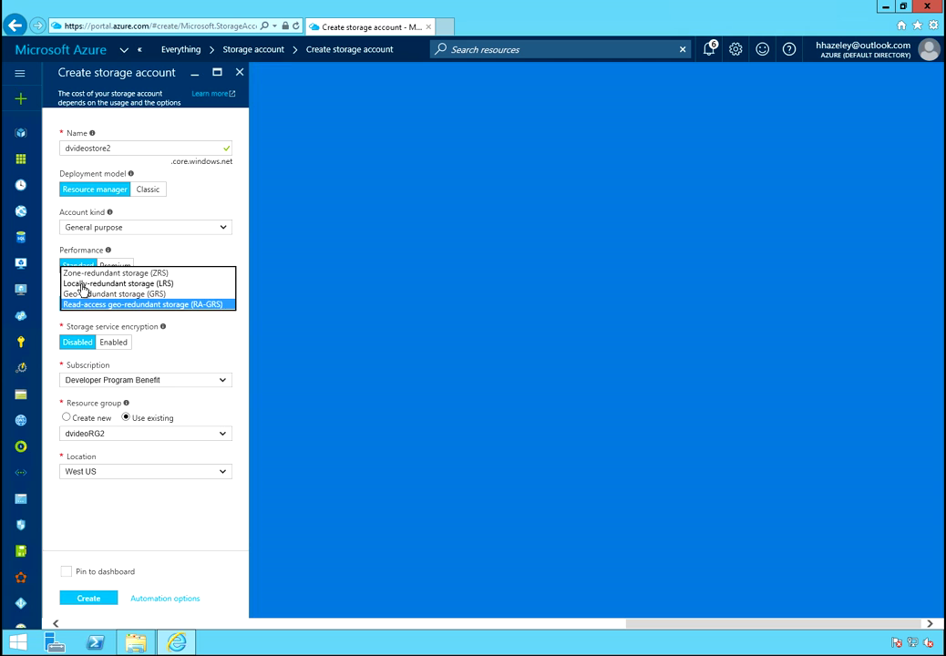
{"action": "left_click", "coordinate": [82, 283]}
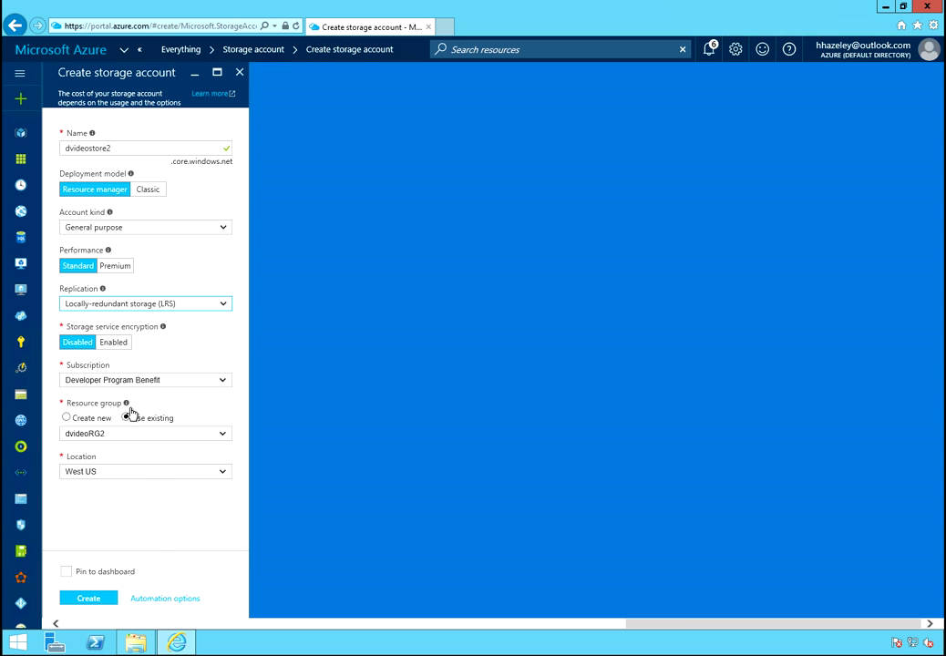
{"action": "left_click", "coordinate": [91, 601]}
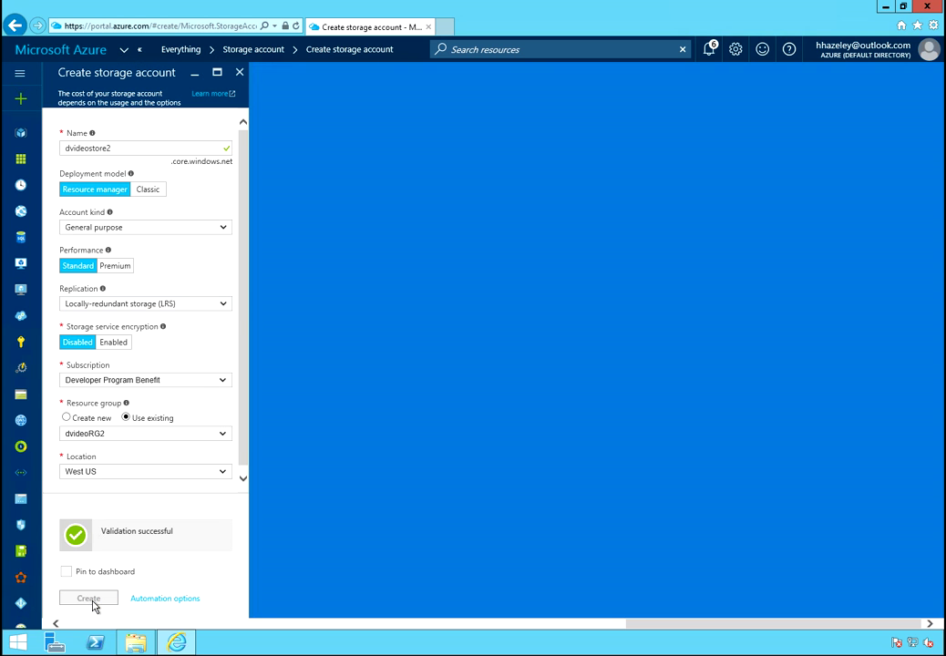
{"action": "left_click", "coordinate": [89, 599]}
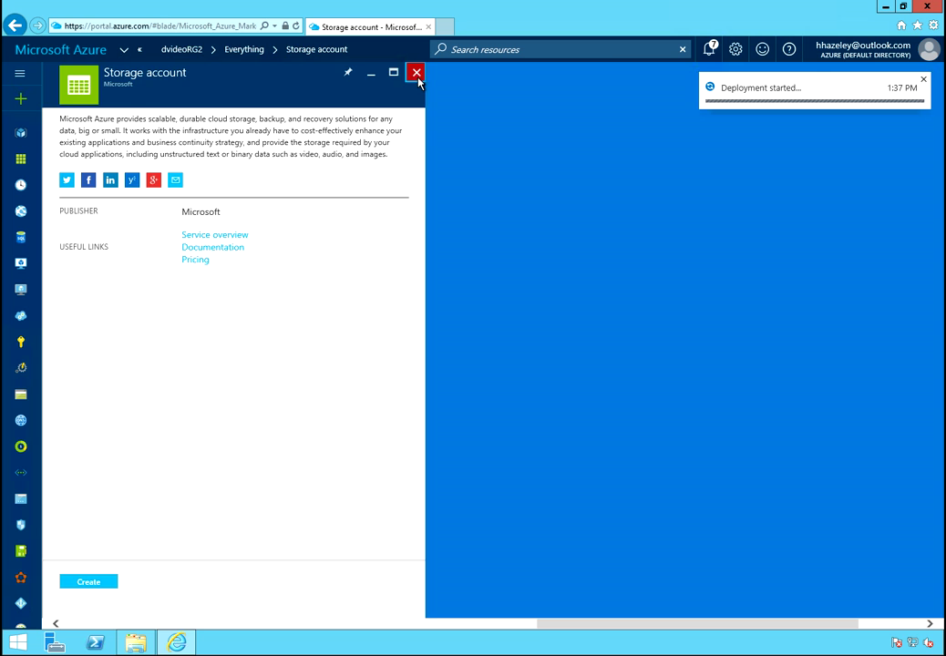
Close the Storage account blade, search the marketplace for 'Virtual Network', and open Virtual network
{"action": "left_click", "coordinate": [417, 73]}
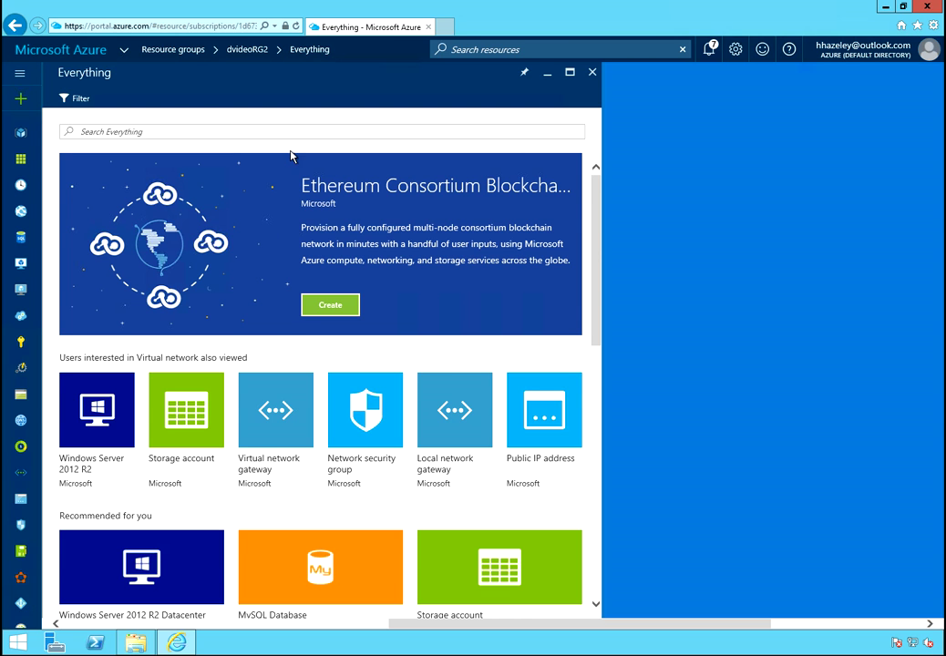
{"action": "left_click", "coordinate": [268, 415]}
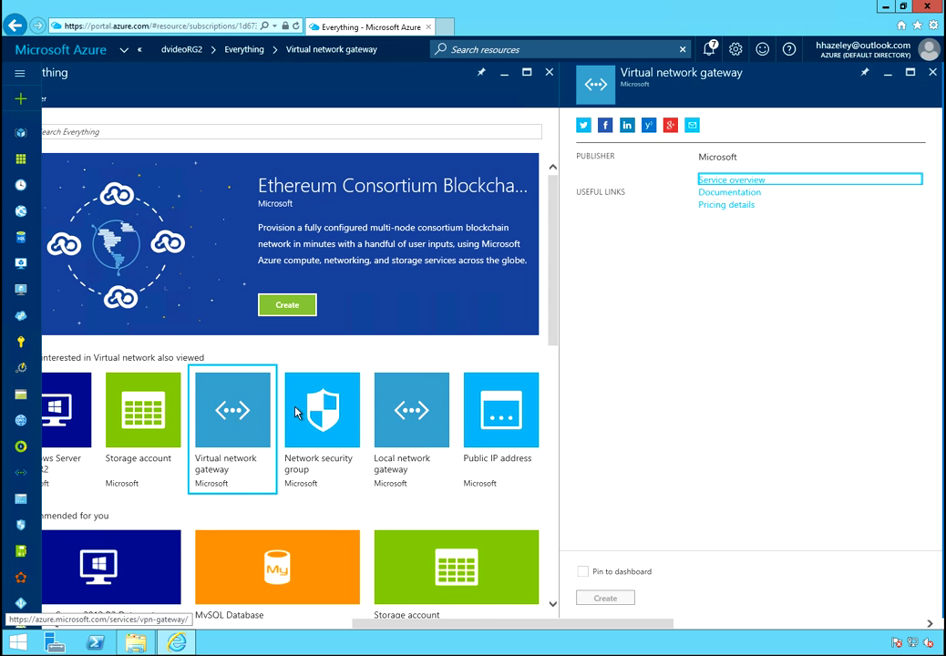
{"action": "left_click", "coordinate": [935, 75]}
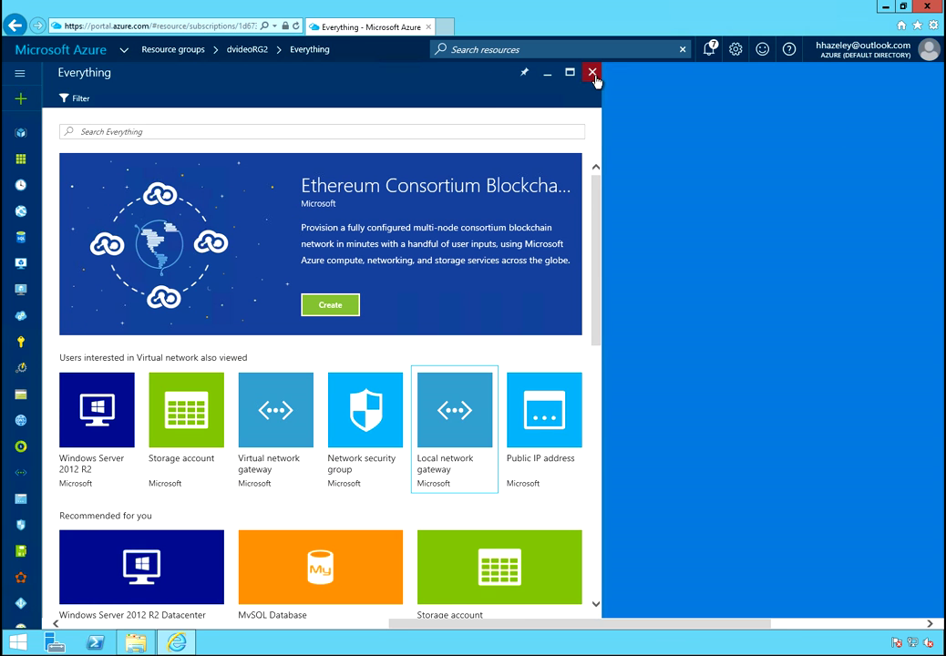
{"action": "left_click", "coordinate": [375, 130]}
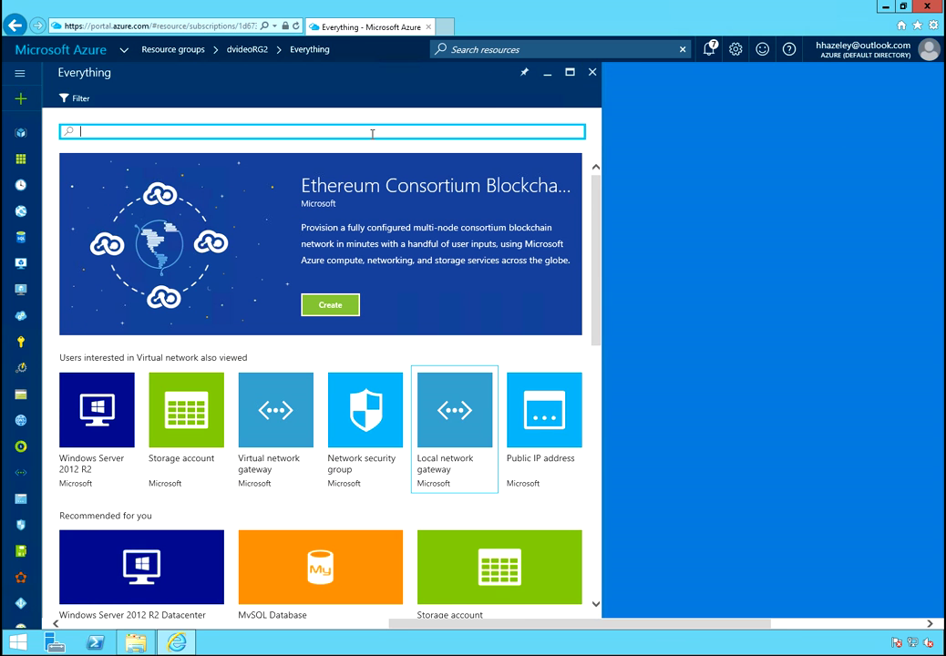
{"action": "type", "text": "Virtual"}
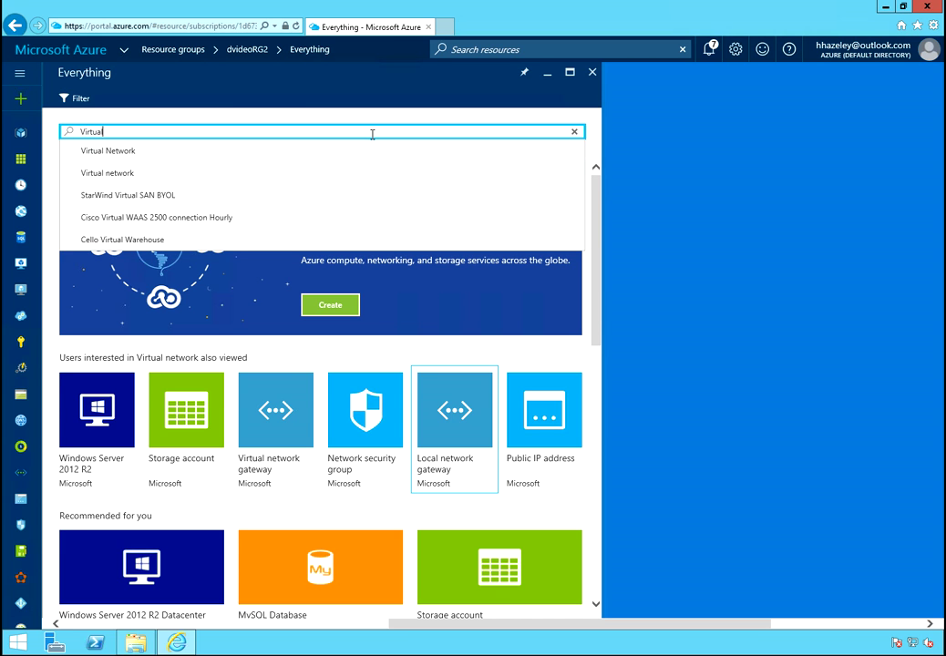
{"action": "left_click", "coordinate": [130, 152]}
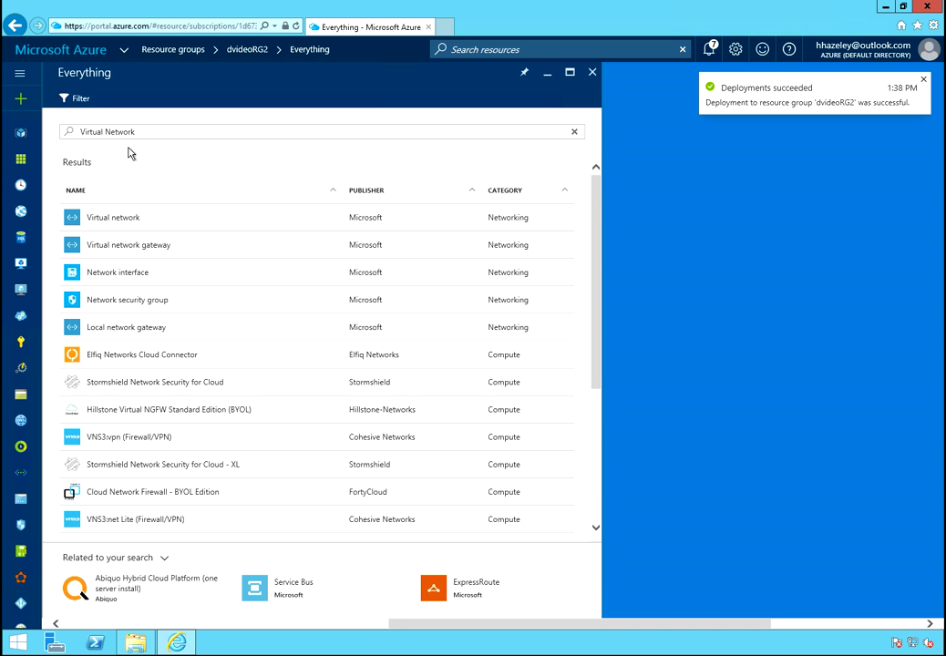
{"action": "left_click", "coordinate": [111, 225]}
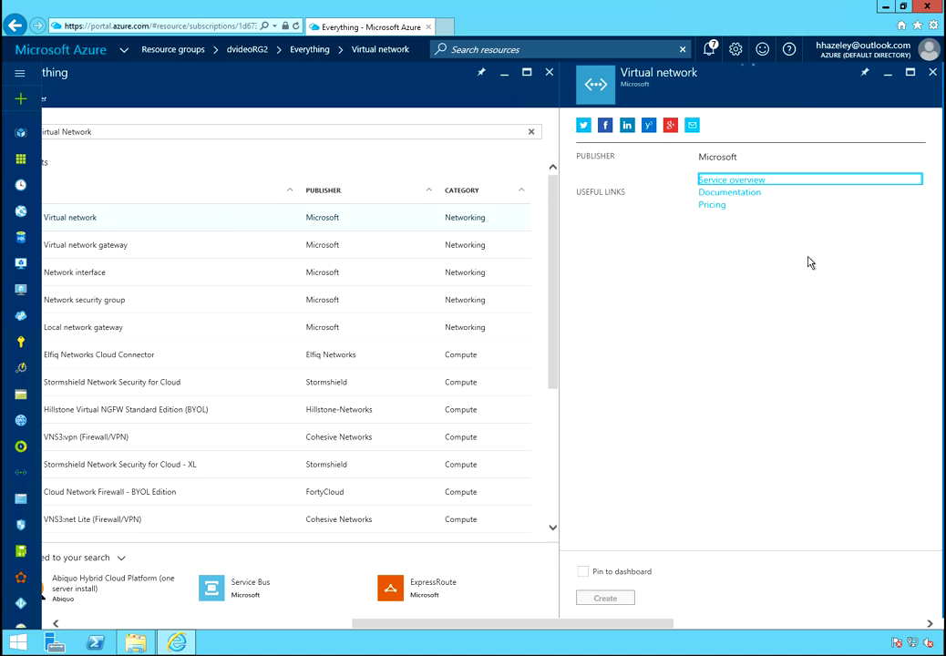
Create virtual network dvideoVNet2 (10.0.0.0/24) with subnet Subnet1 in dvideoRG2
{"action": "left_click", "coordinate": [619, 582]}
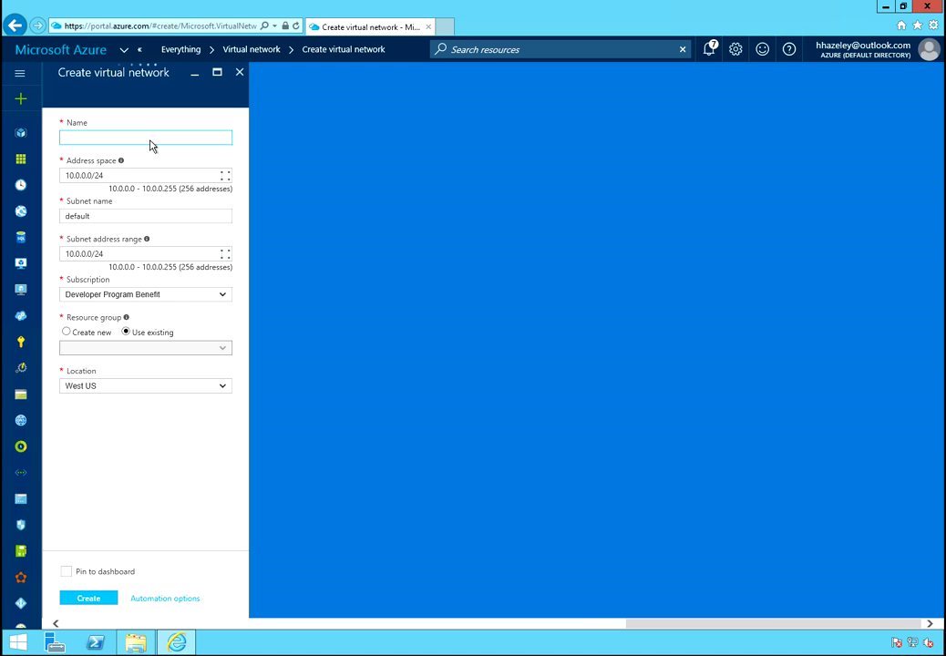
{"action": "left_click", "coordinate": [150, 139]}
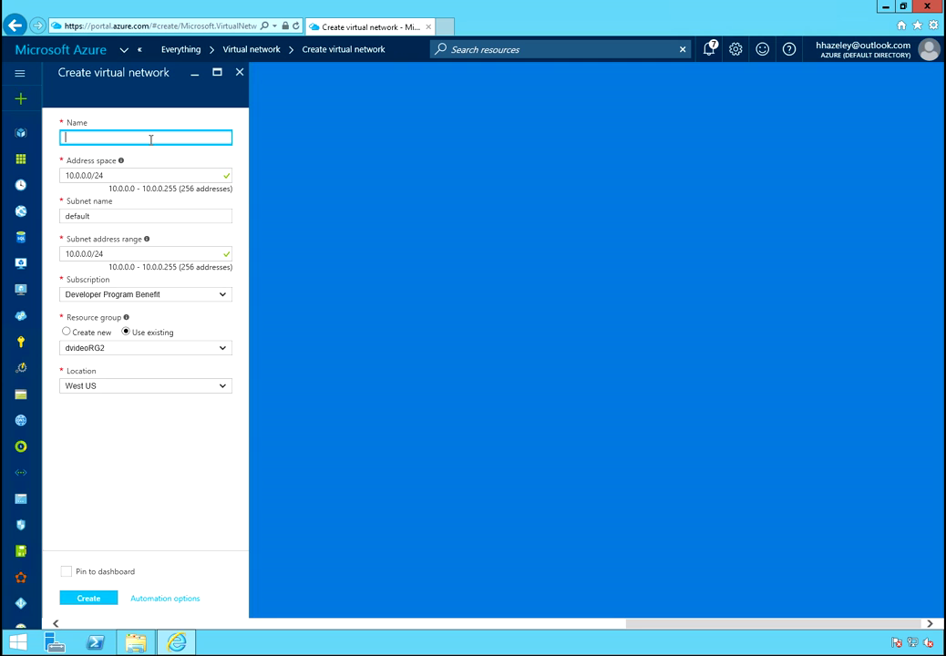
{"action": "type", "text": "dvideoVNet"}
{"action": "type", "text": "2"}
{"action": "key", "text": "Tab"}
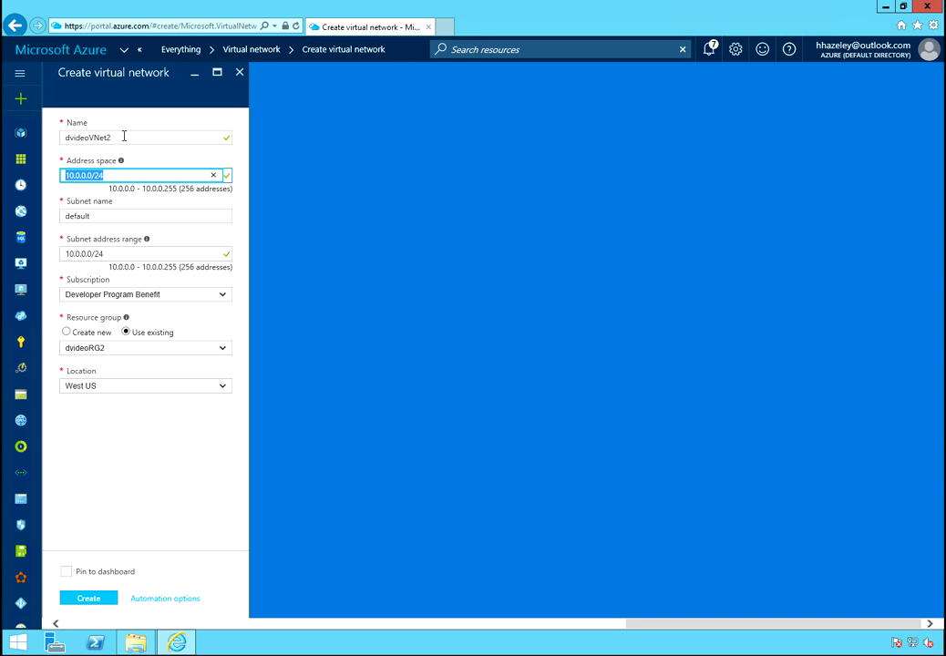
{"action": "left_click_drag", "start_coordinate": [125, 135], "coordinate": [59, 136]}
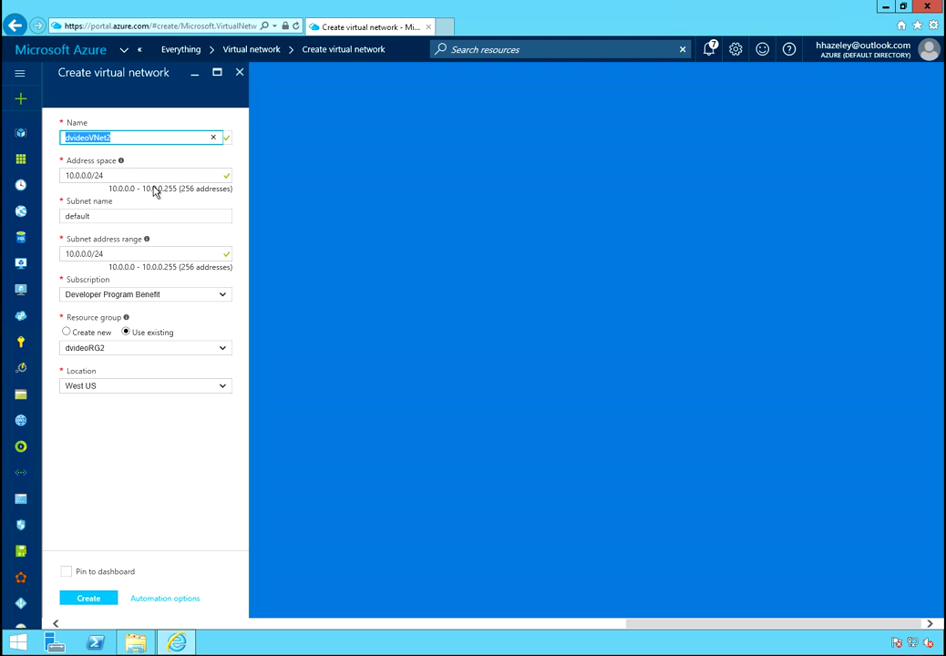
{"action": "left_click", "coordinate": [125, 216]}
{"action": "left_click_drag", "start_coordinate": [120, 215], "coordinate": [42, 211]}
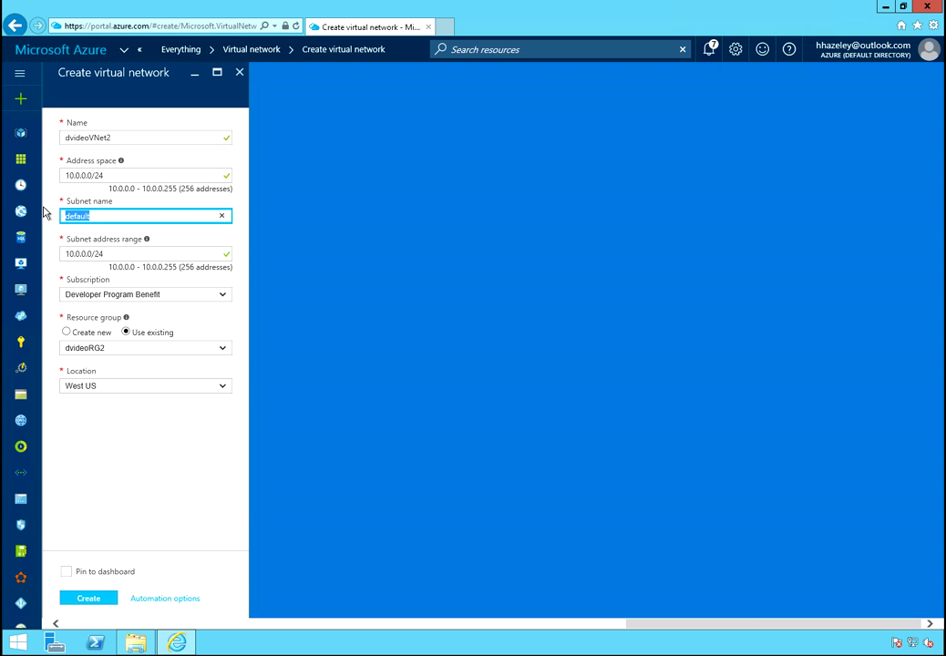
{"action": "type", "text": "Subnet1"}
{"action": "key", "text": "Tab"}
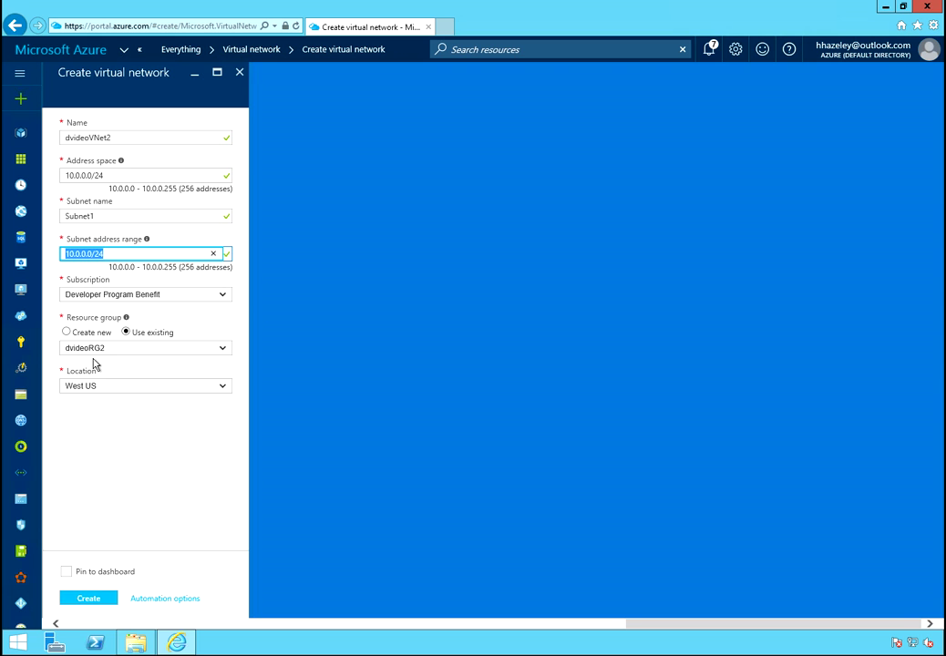
{"action": "left_click", "coordinate": [103, 599]}
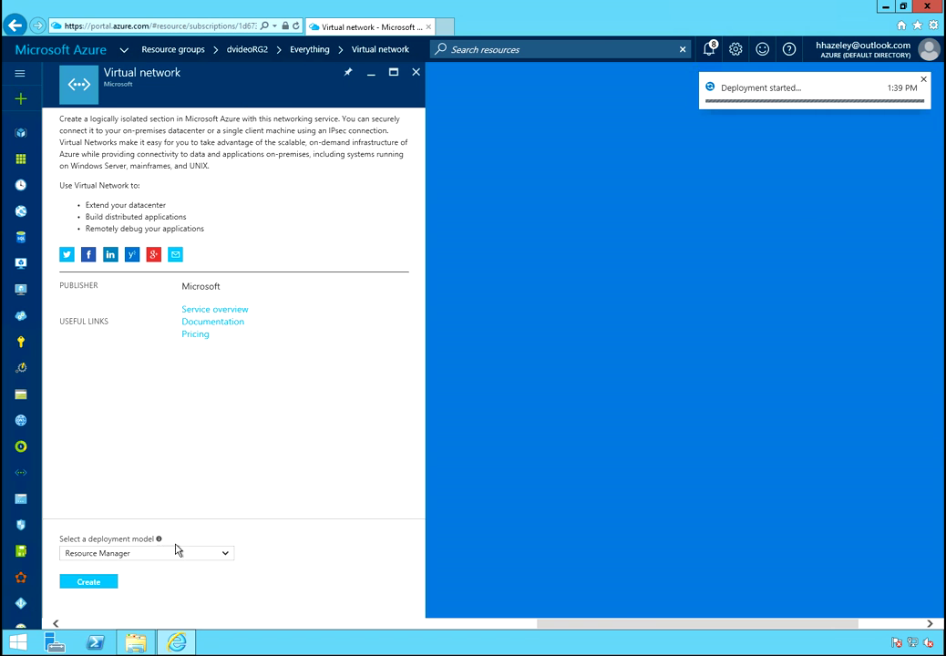
Close the blades, refresh dvideoRG2 to see dvideoVNet2 and dvideostore2, then open Add
{"action": "left_click", "coordinate": [415, 72]}
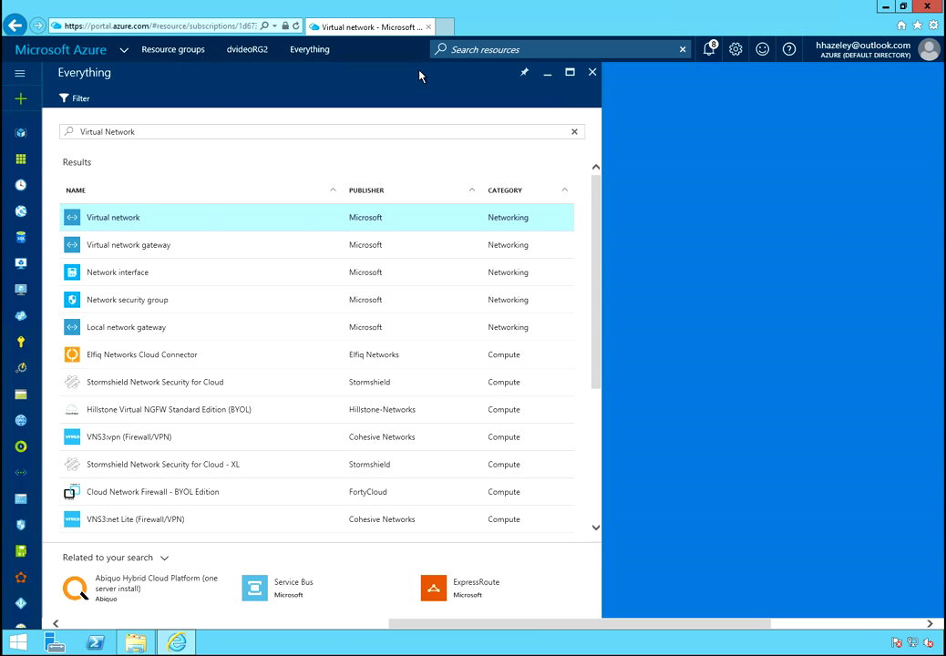
{"action": "left_click", "coordinate": [591, 73]}
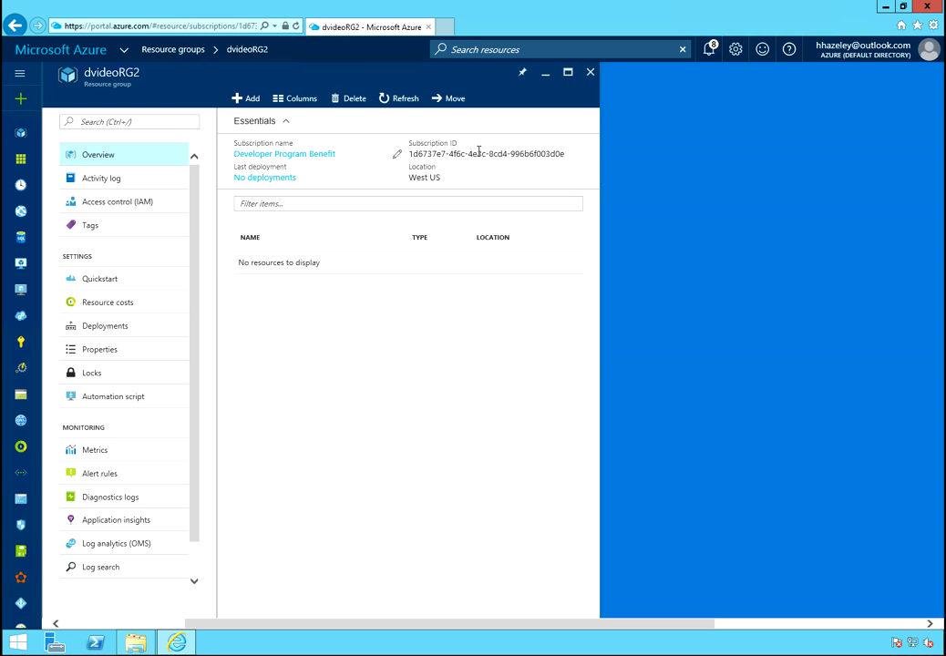
{"action": "left_click", "coordinate": [400, 99]}
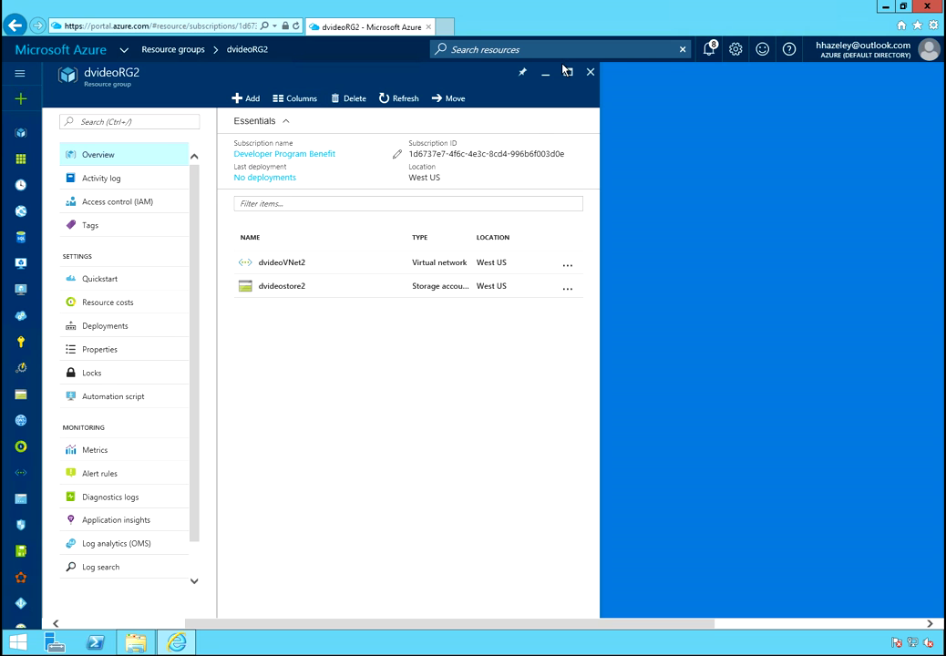
{"action": "left_click", "coordinate": [708, 51]}
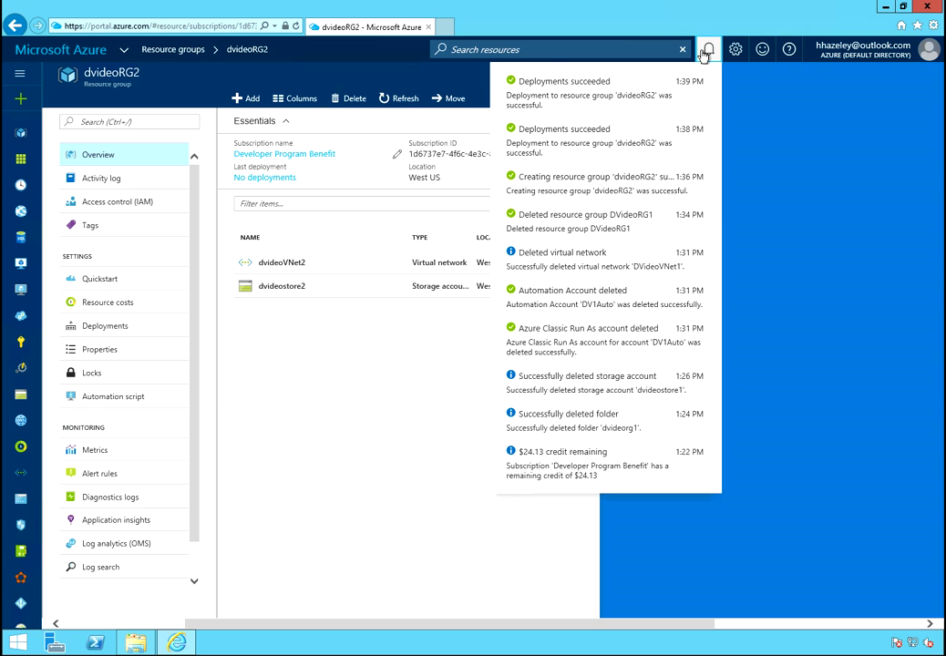
{"action": "left_click", "coordinate": [410, 102]}
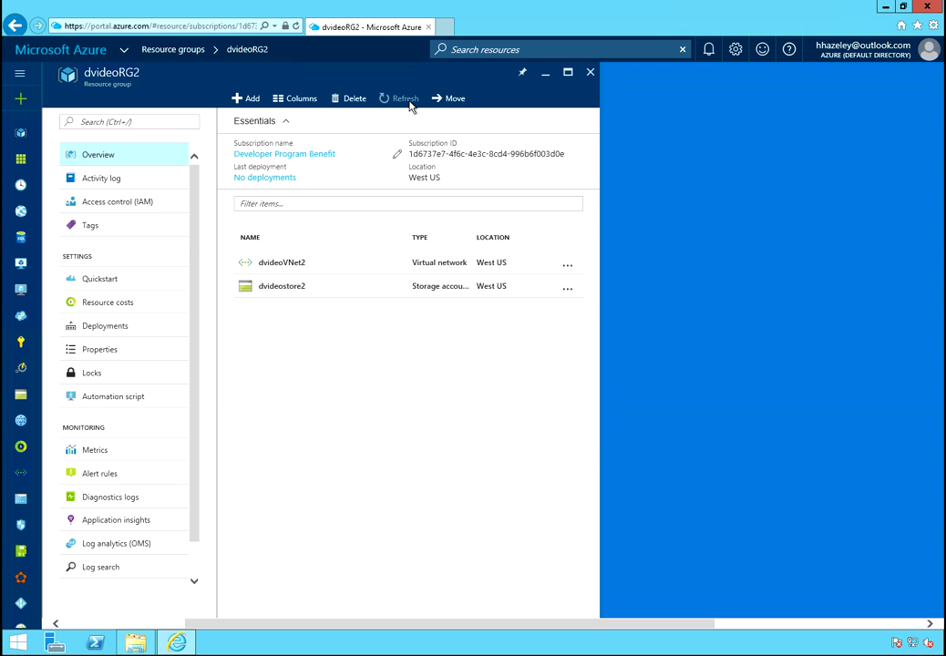
{"action": "left_click", "coordinate": [250, 98]}
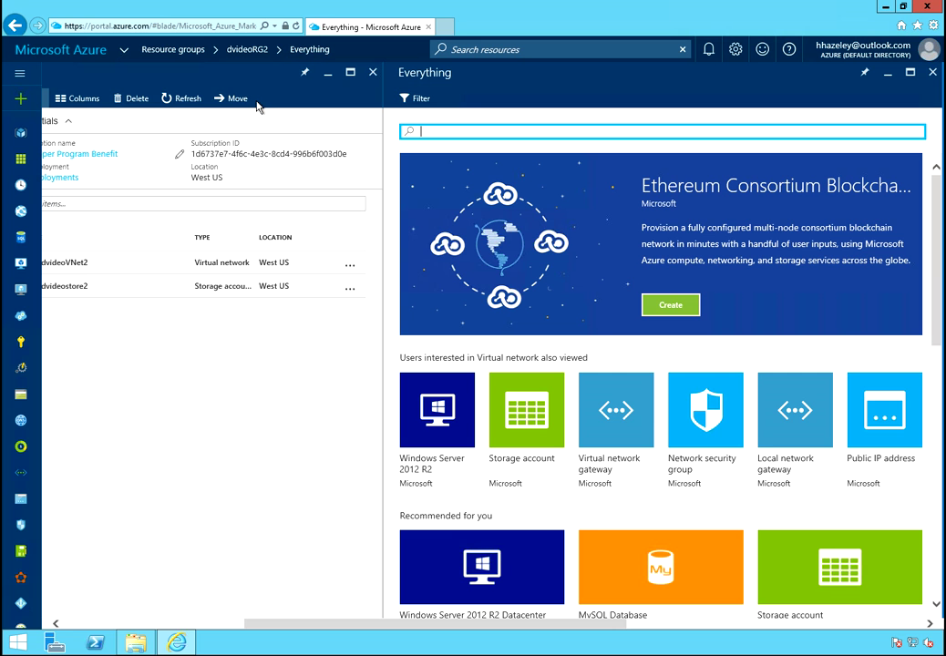
Start a Windows Server 2012 R2 Datacenter VM named ServerImage using HDD disks
{"action": "left_click", "coordinate": [441, 412]}
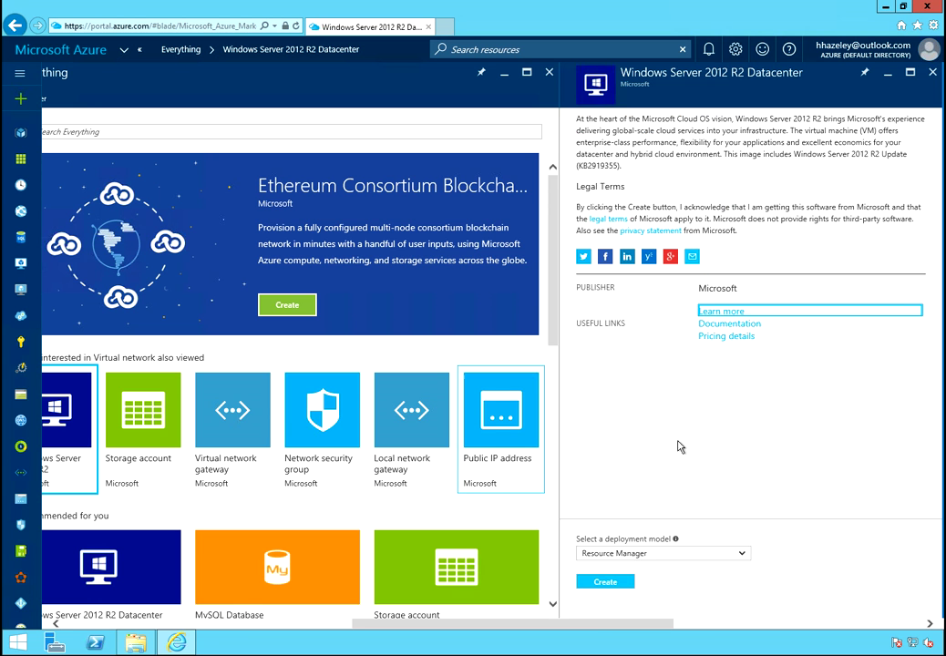
{"action": "left_click", "coordinate": [609, 585]}
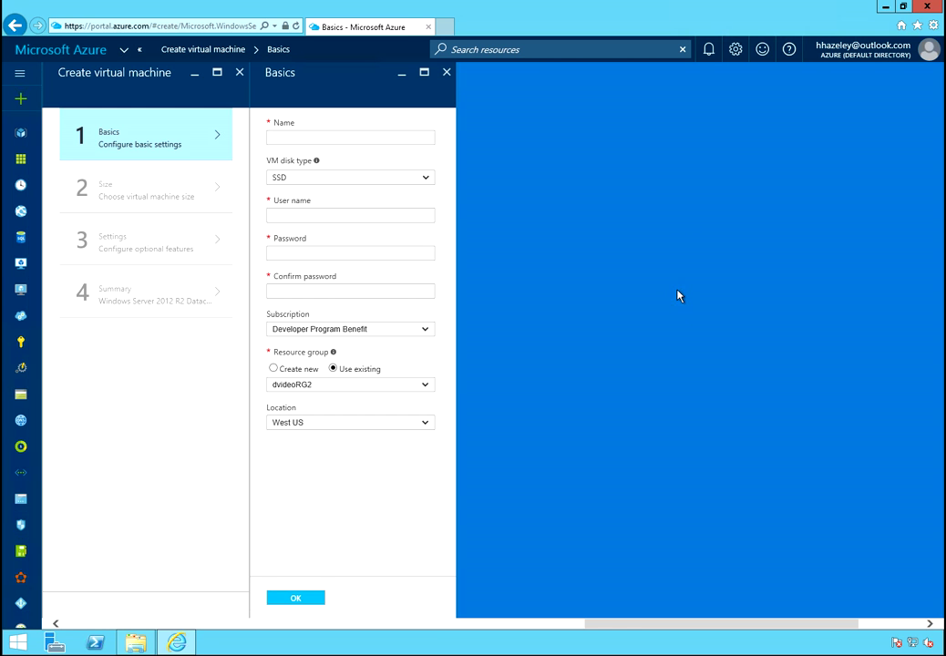
{"action": "left_click", "coordinate": [310, 136]}
{"action": "type", "text": "S"}
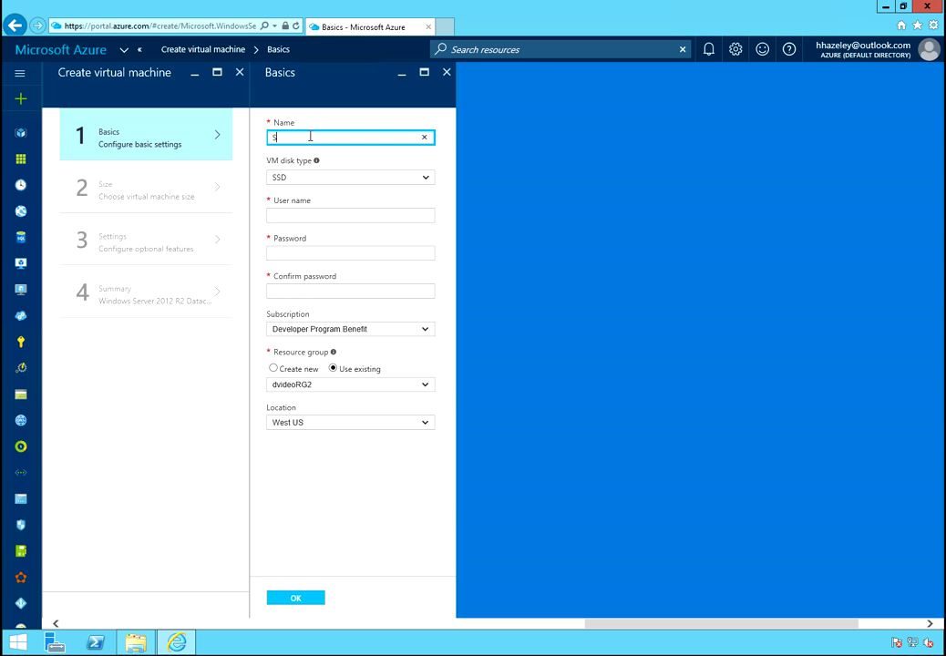
{"action": "type", "text": "erverImage"}
{"action": "key", "text": "Tab"}
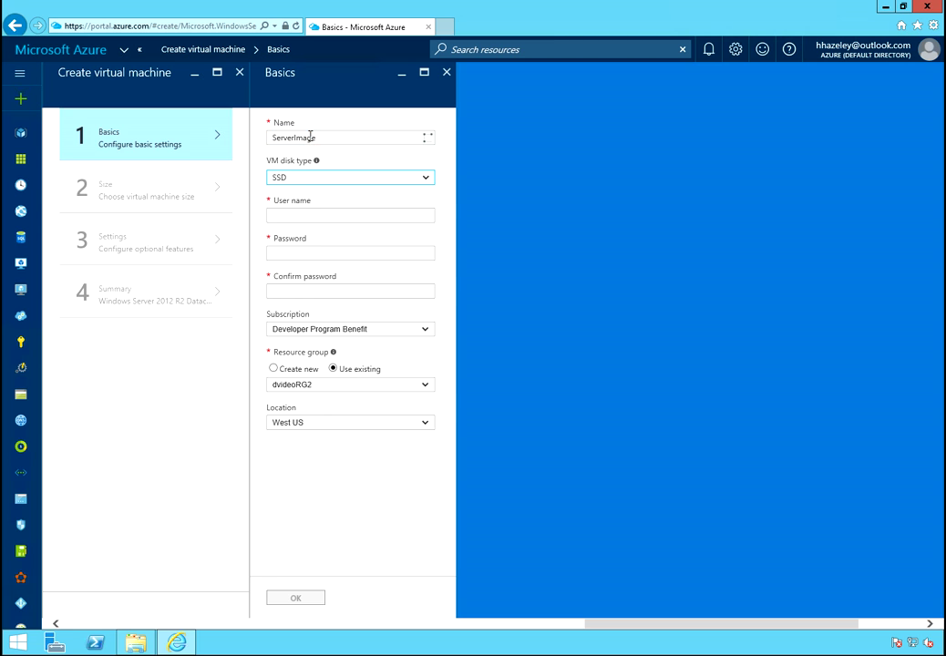
{"action": "left_click", "coordinate": [299, 181]}
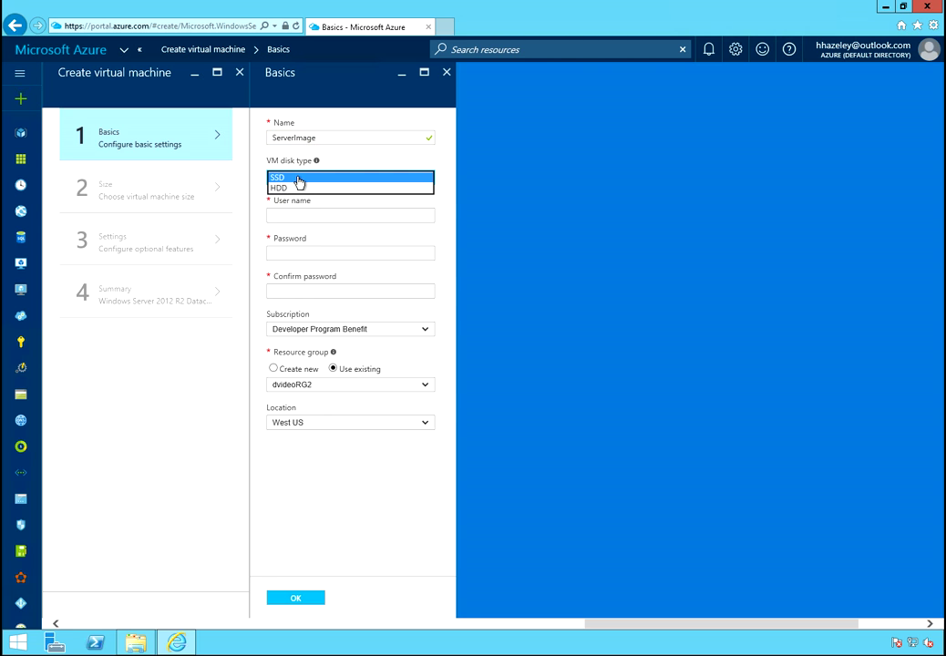
{"action": "left_click", "coordinate": [293, 188]}
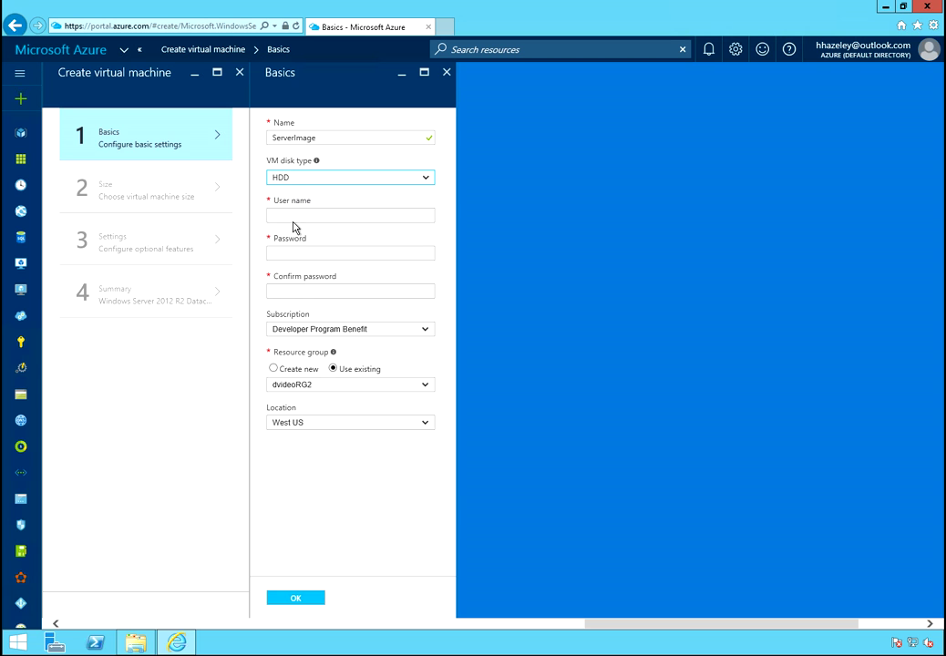
Enter the admin user name and the account password, confirming the password
{"action": "left_click", "coordinate": [294, 215]}
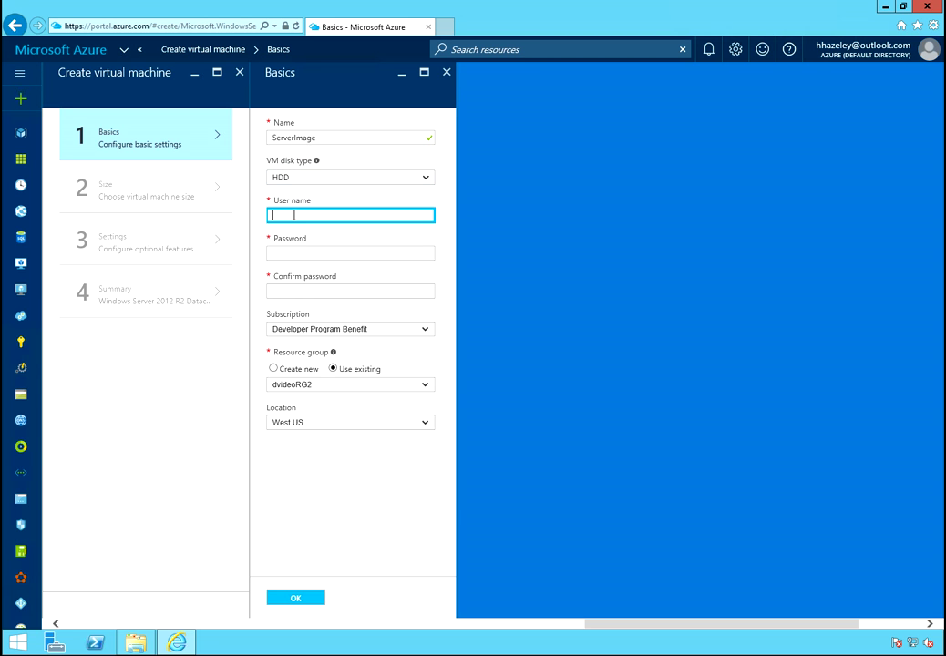
{"action": "type", "text": "DV2Admin"}
{"action": "key", "text": "Tab"}
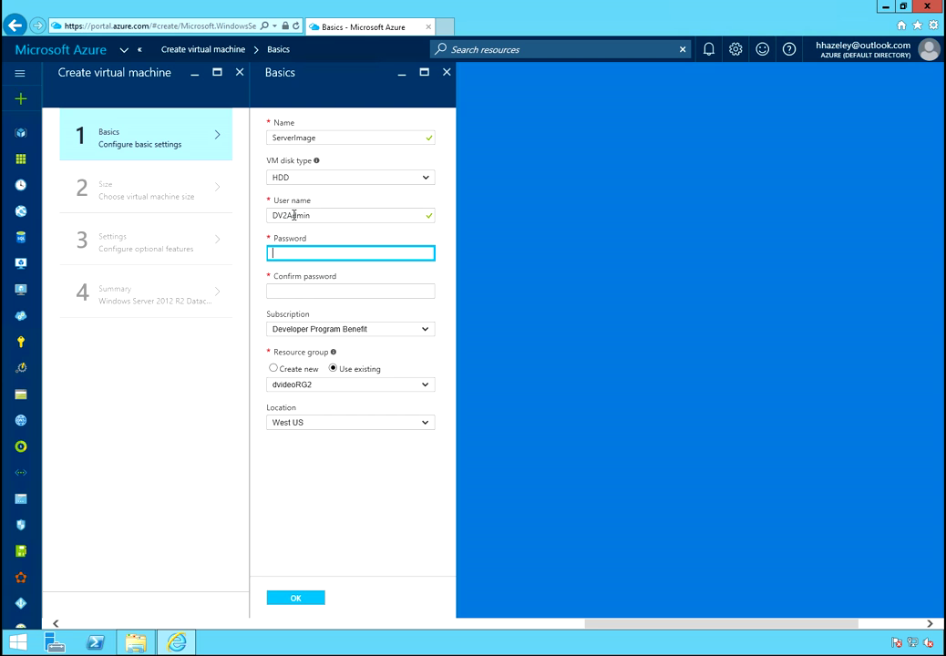
{"action": "type", "text": "Pa"}
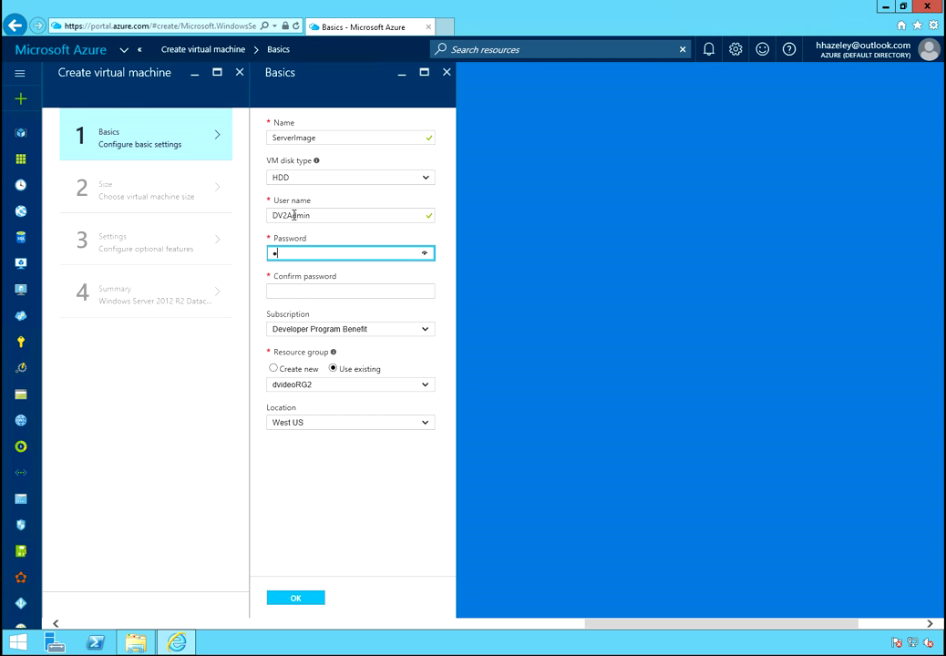
{"action": "type", "text": "s"}
{"action": "key", "text": "BackSpace"}
{"action": "key", "text": "BackSpace"}
{"action": "key", "text": "BackSpace"}
{"action": "type", "text": "Password123"}
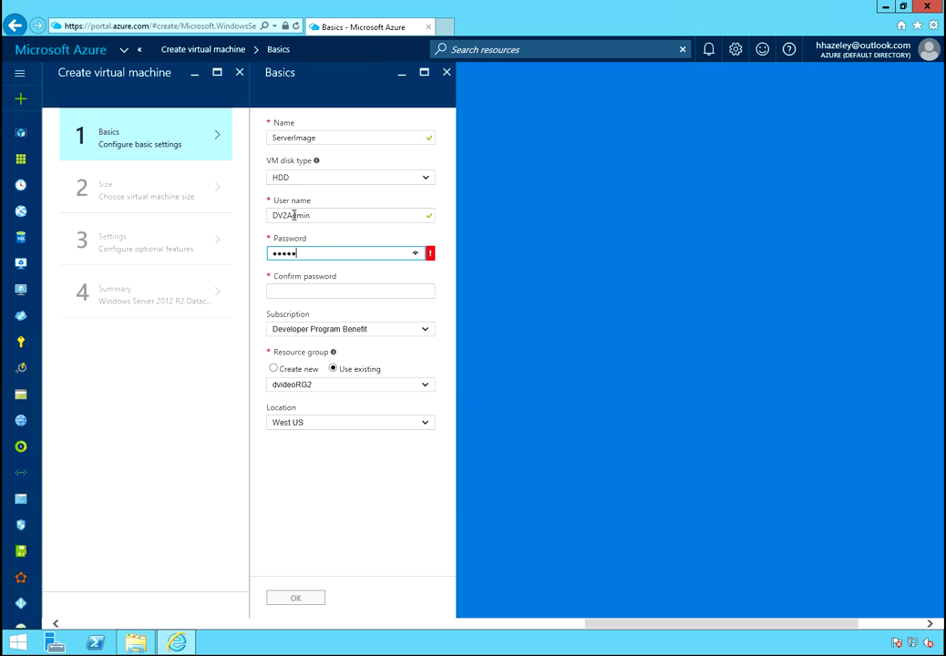
{"action": "type", "text": "45"}
{"action": "key", "text": "Tab"}
{"action": "type", "text": "Password123"}
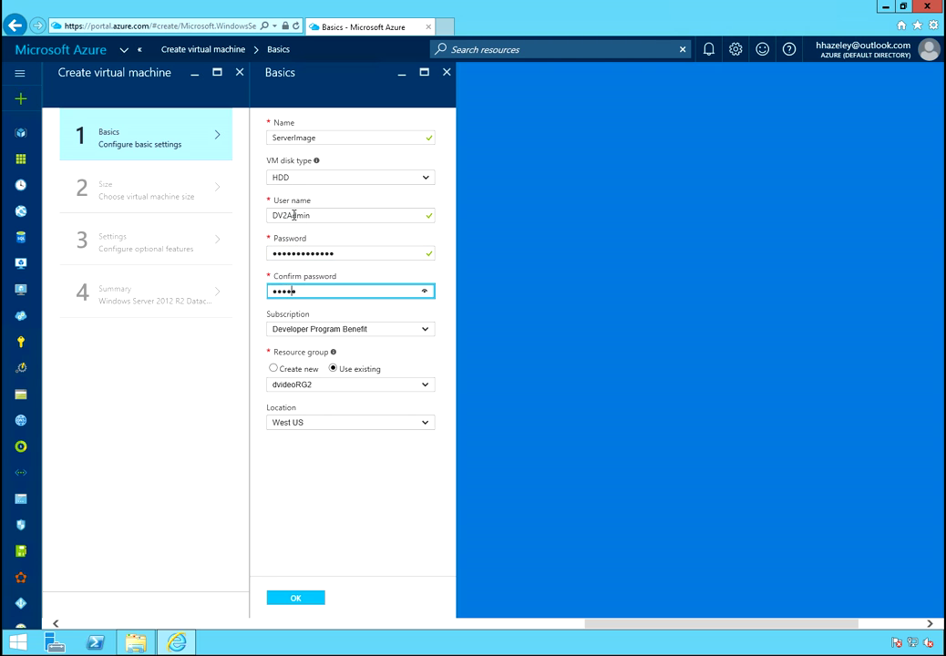
{"action": "type", "text": "45"}
{"action": "key", "text": "Tab"}
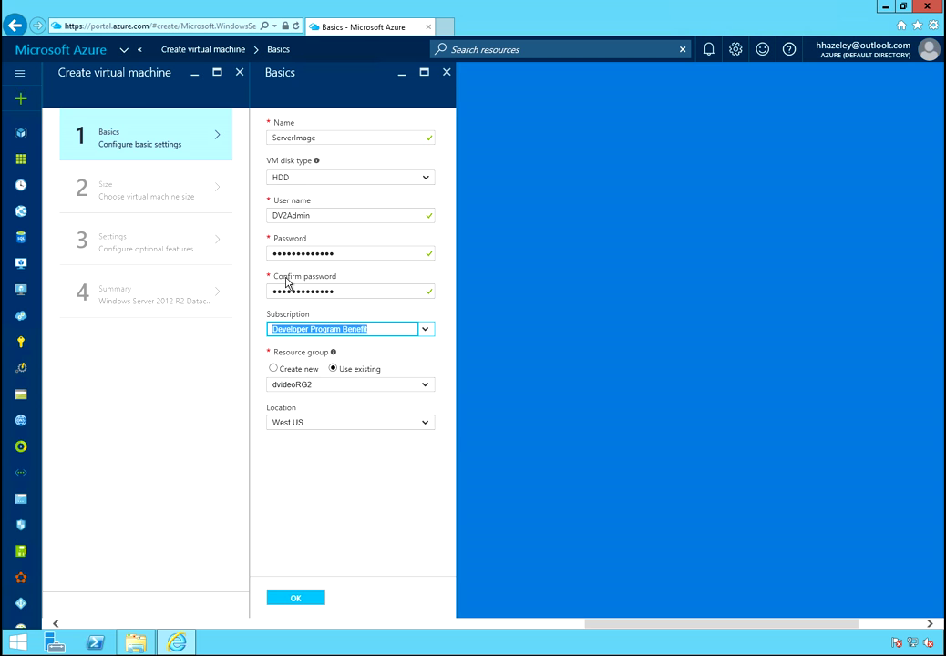
Accept the Basics settings and show all VM sizes with monthly prices
{"action": "left_click", "coordinate": [300, 600]}
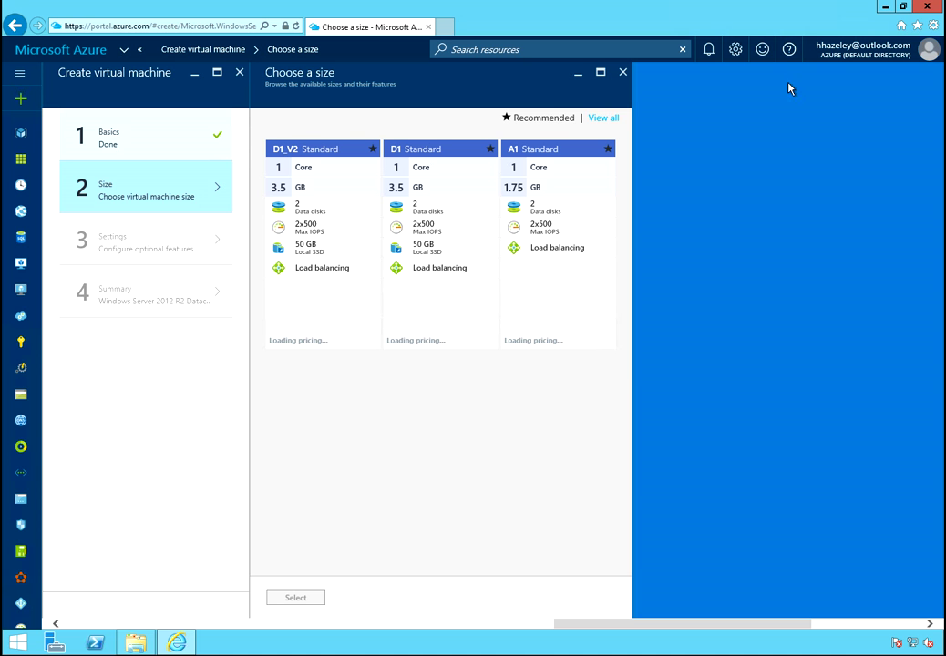
{"action": "left_click", "coordinate": [710, 51]}
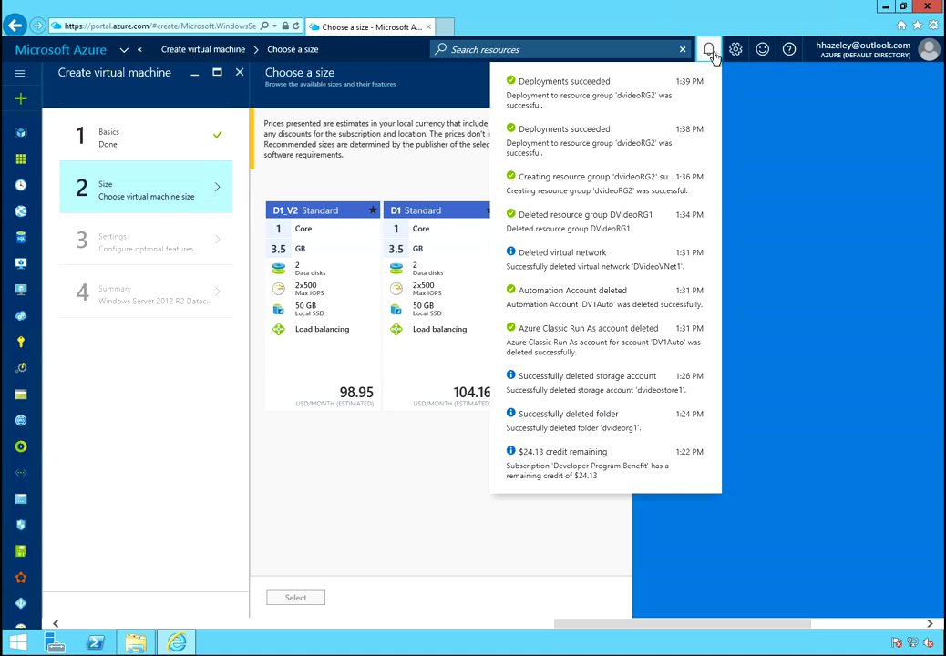
{"action": "left_click", "coordinate": [712, 51]}
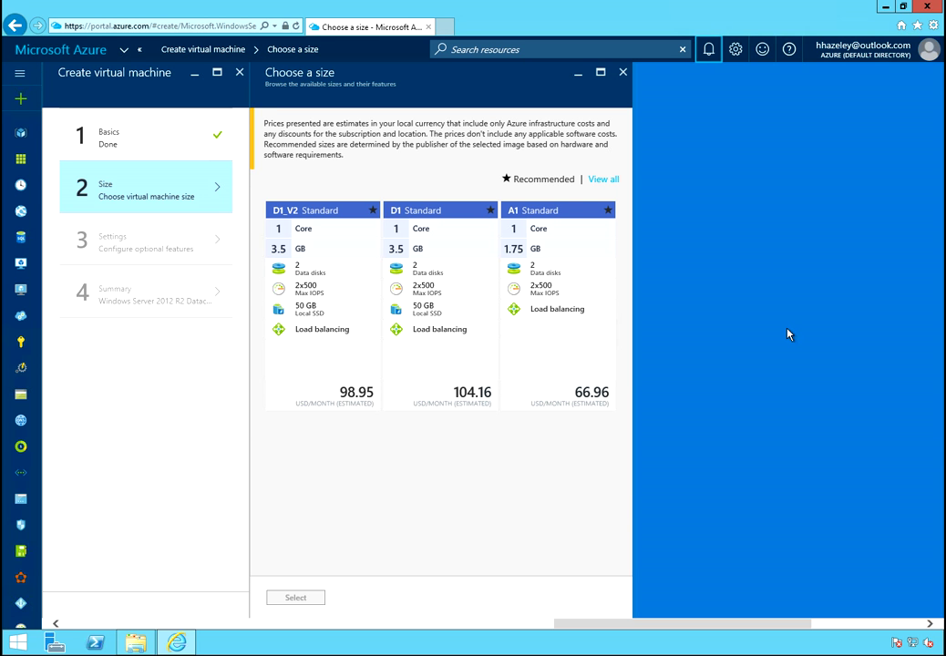
{"action": "left_click", "coordinate": [610, 181]}
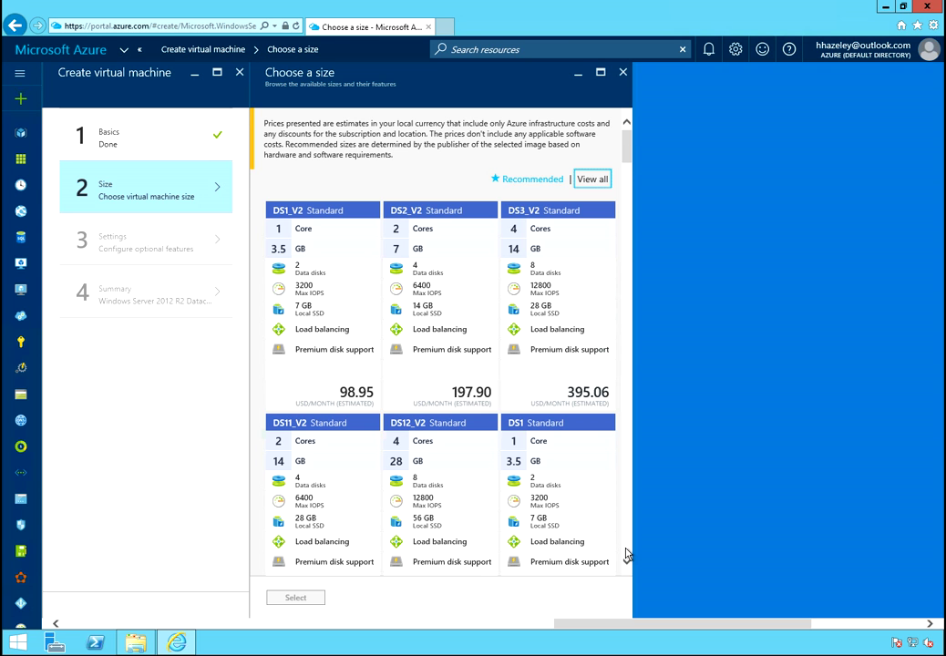
Select the A1 Basic size (1 core, 1.75 GB, 32.74 USD/month) for the VM
{"action": "scroll", "coordinate": [627, 147], "scroll_direction": "down", "scroll_amount": 3}
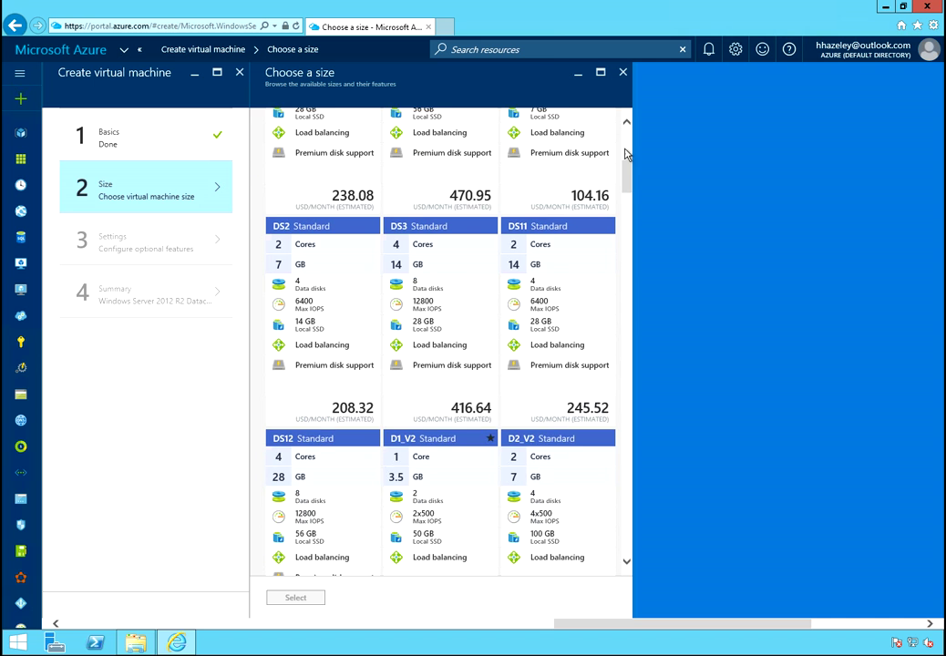
{"action": "scroll", "coordinate": [627, 187], "scroll_direction": "down", "scroll_amount": 3}
{"action": "scroll", "coordinate": [627, 189], "scroll_direction": "down", "scroll_amount": 3}
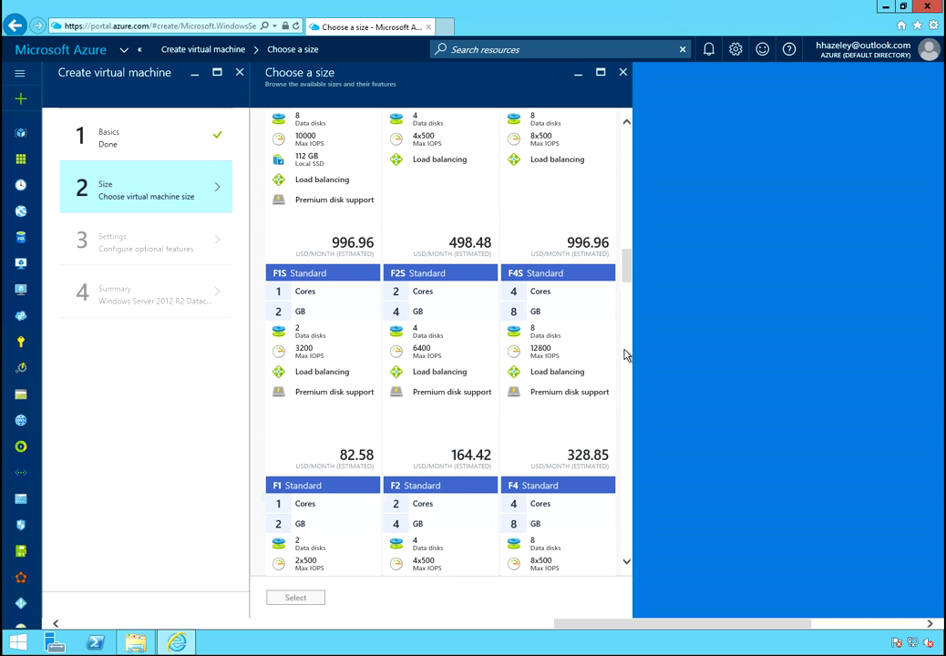
{"action": "scroll", "coordinate": [631, 542], "scroll_direction": "down", "scroll_amount": 2}
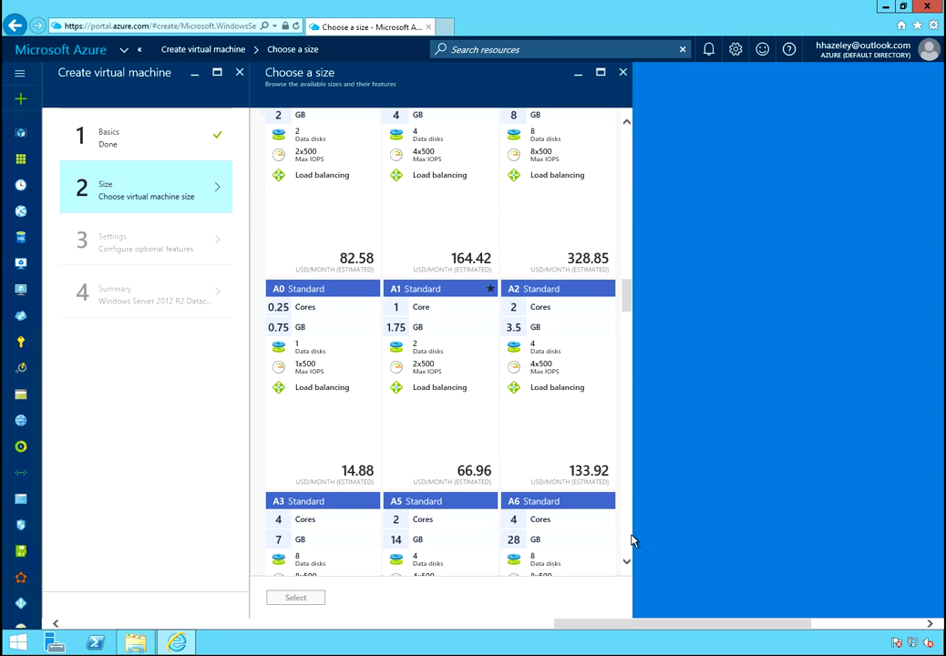
{"action": "scroll", "coordinate": [634, 541], "scroll_direction": "up", "scroll_amount": 2}
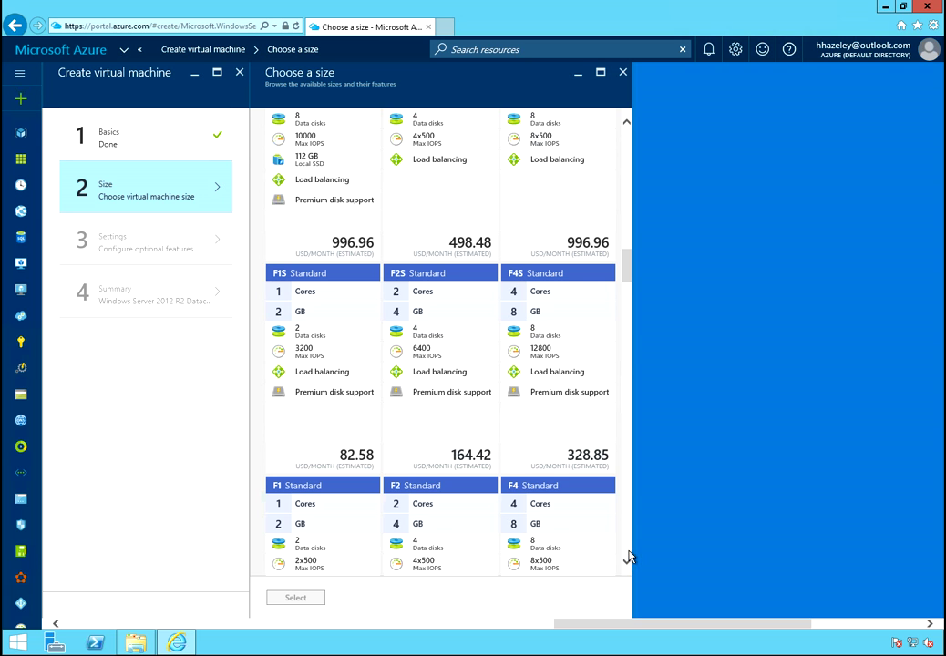
{"action": "scroll", "coordinate": [629, 557], "scroll_direction": "down", "scroll_amount": 2}
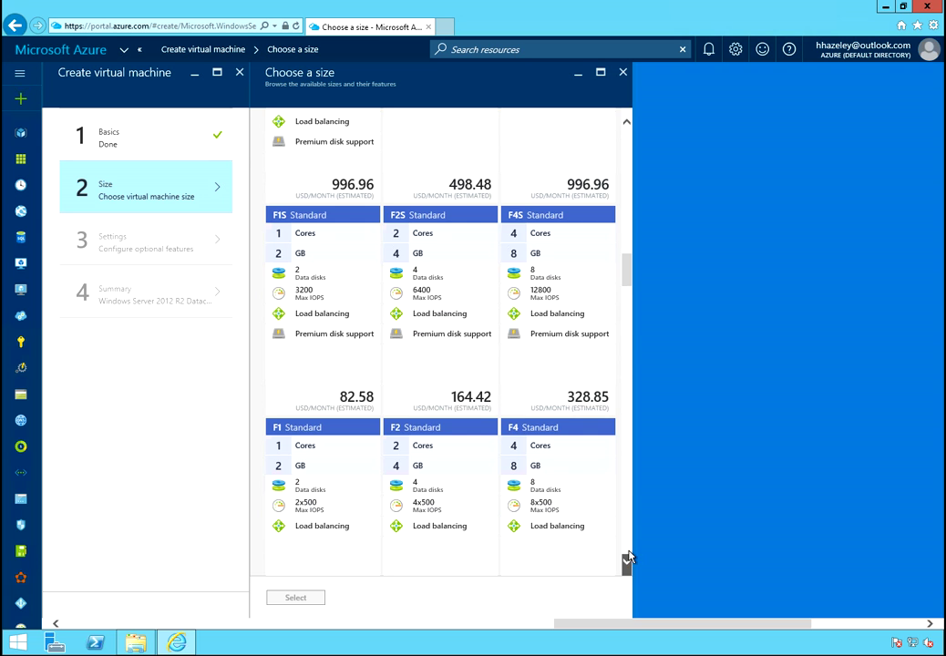
{"action": "scroll", "coordinate": [629, 557], "scroll_direction": "down", "scroll_amount": 4}
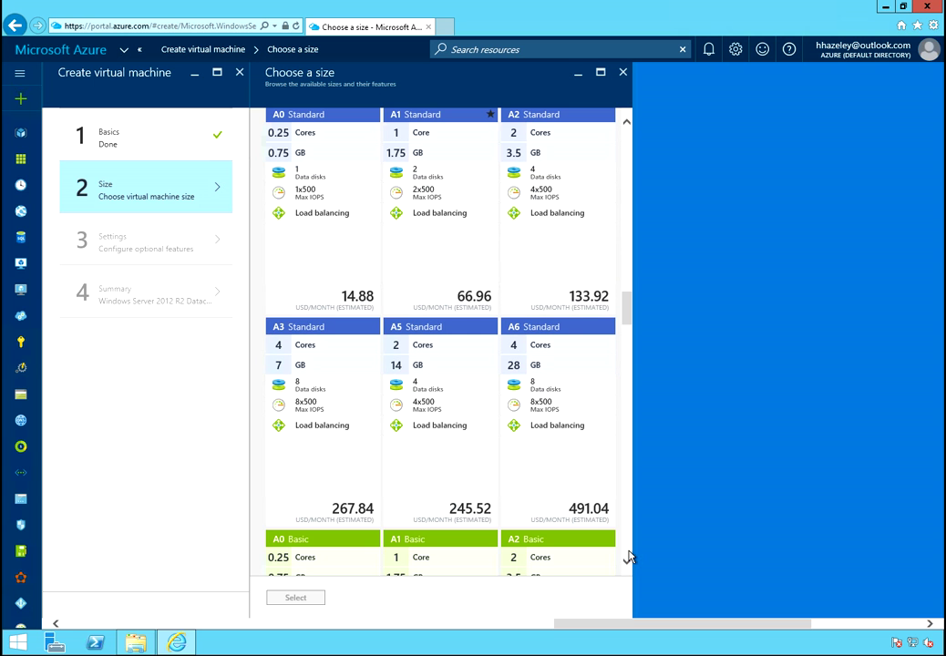
{"action": "scroll", "coordinate": [629, 557], "scroll_direction": "down", "scroll_amount": 10}
{"action": "scroll", "coordinate": [629, 557], "scroll_direction": "down", "scroll_amount": 4}
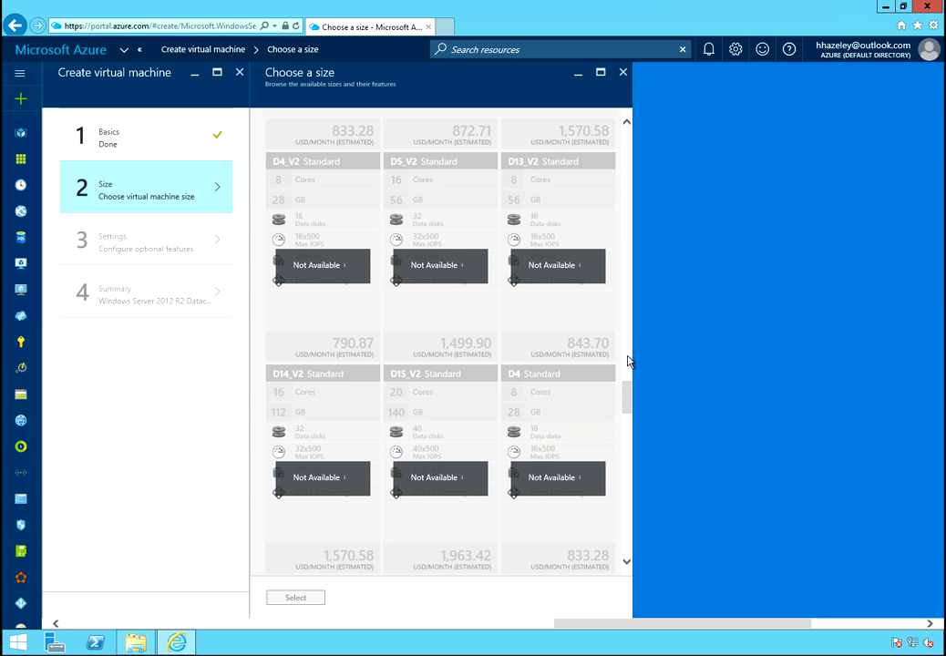
{"action": "scroll", "coordinate": [629, 362], "scroll_direction": "up", "scroll_amount": 3}
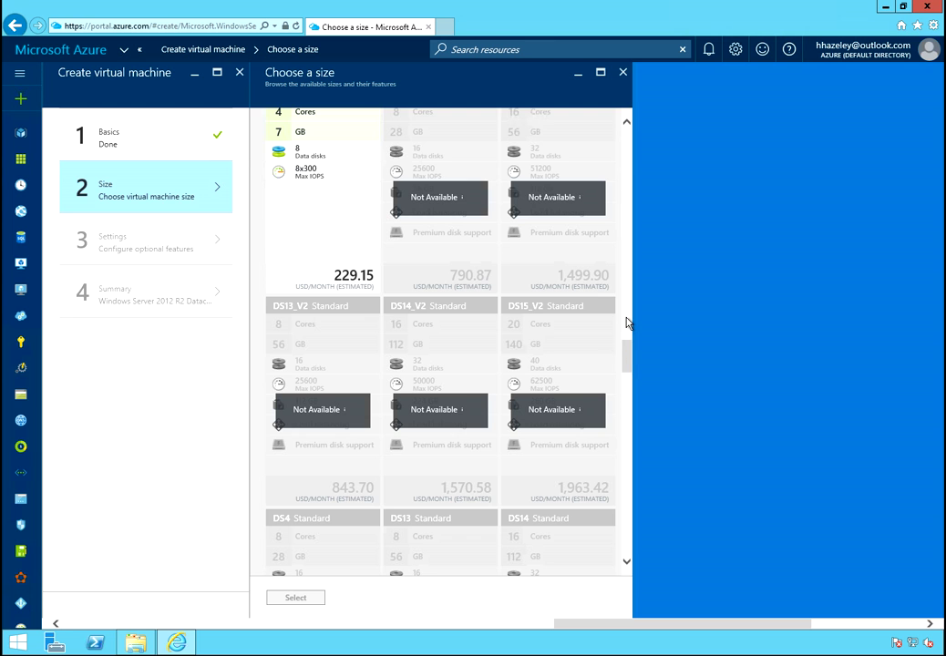
{"action": "scroll", "coordinate": [628, 324], "scroll_direction": "up", "scroll_amount": 3}
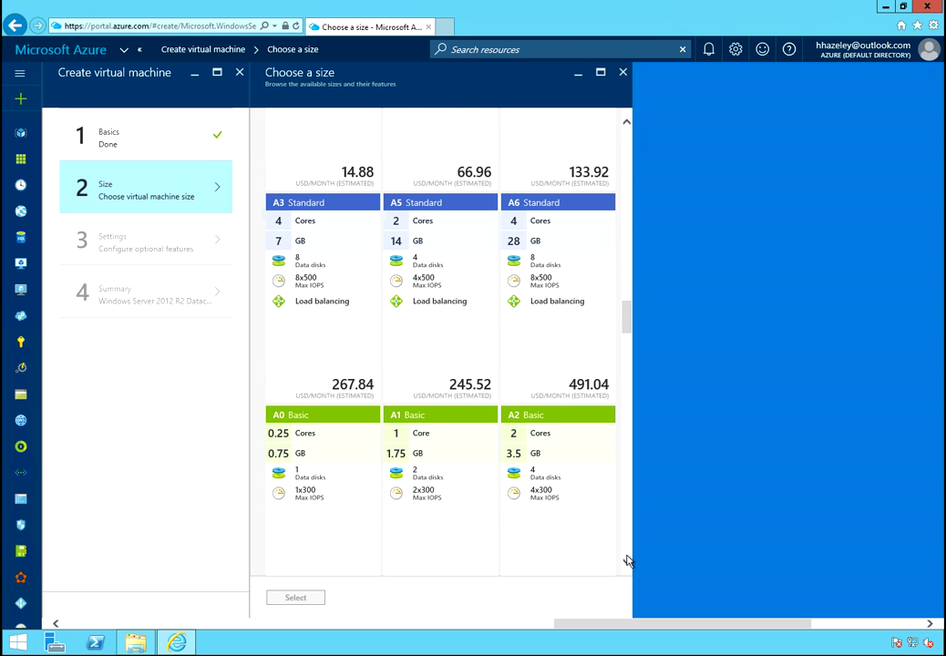
{"action": "left_click", "coordinate": [627, 561]}
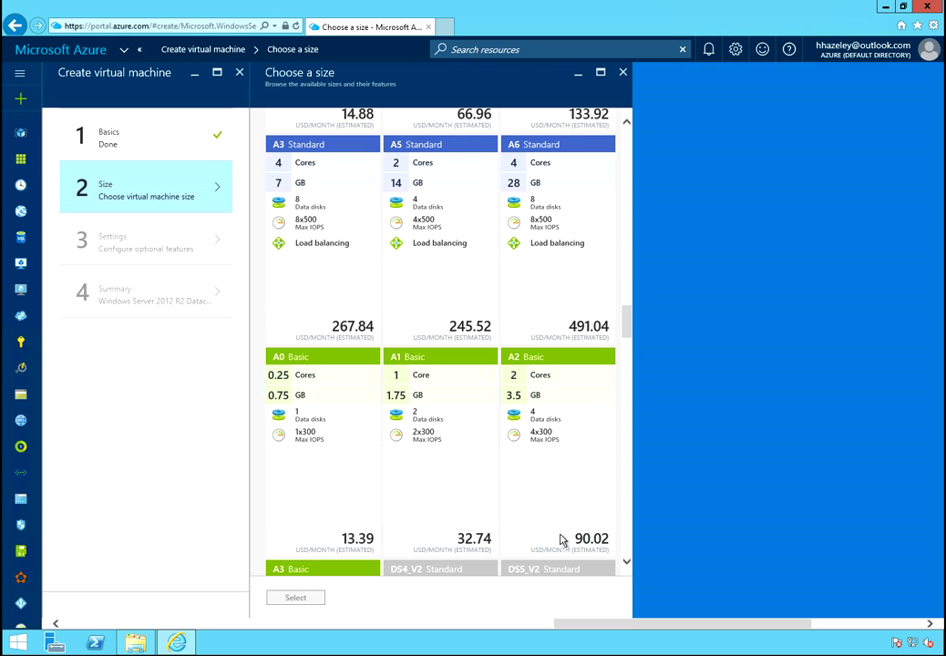
{"action": "left_click", "coordinate": [445, 445]}
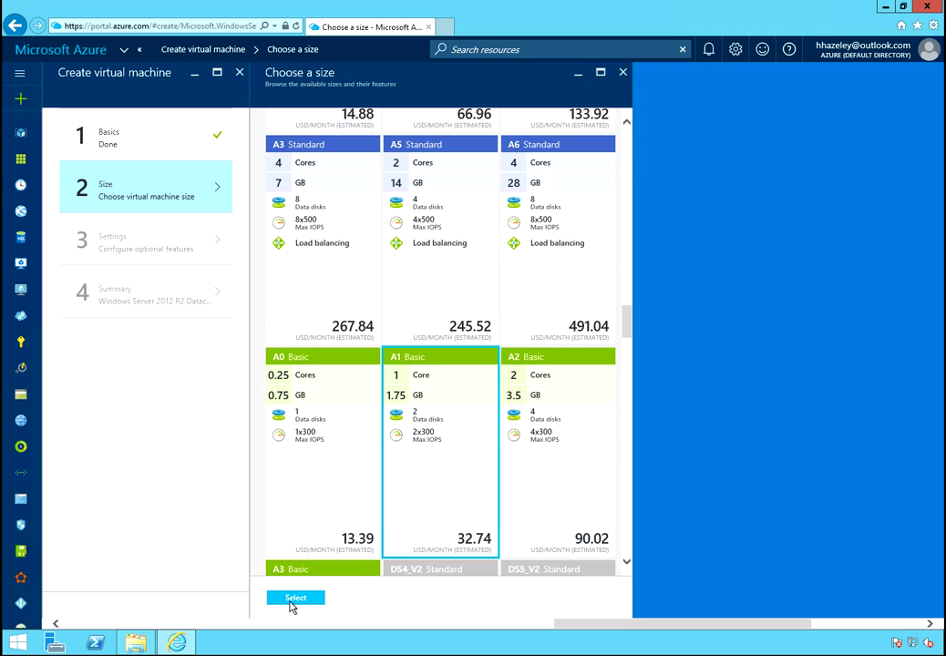
{"action": "left_click", "coordinate": [295, 598]}
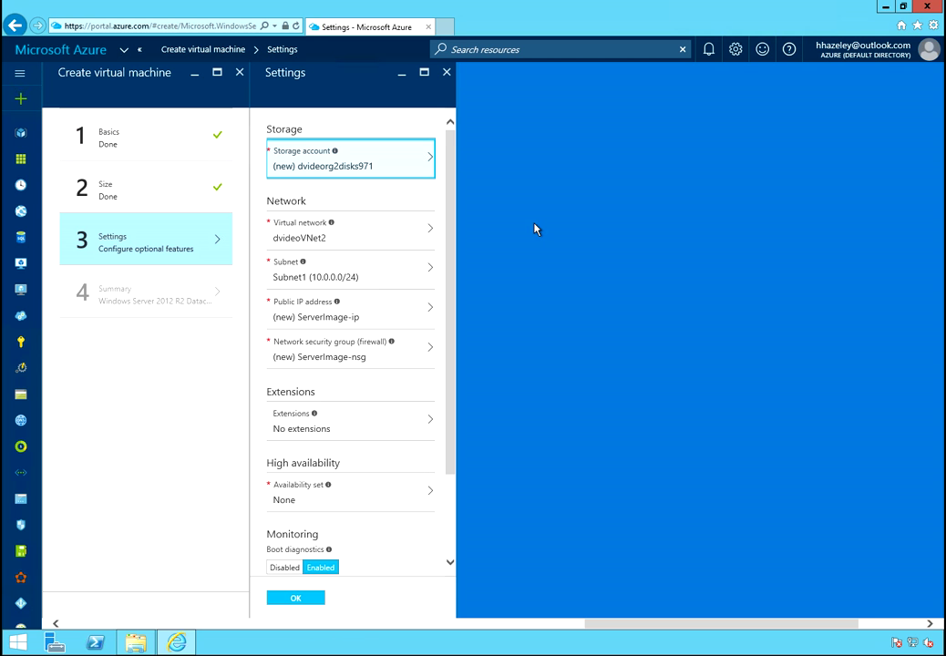
Choose existing storage account dvideostore2 for the VM's disks
{"action": "left_click", "coordinate": [402, 164]}
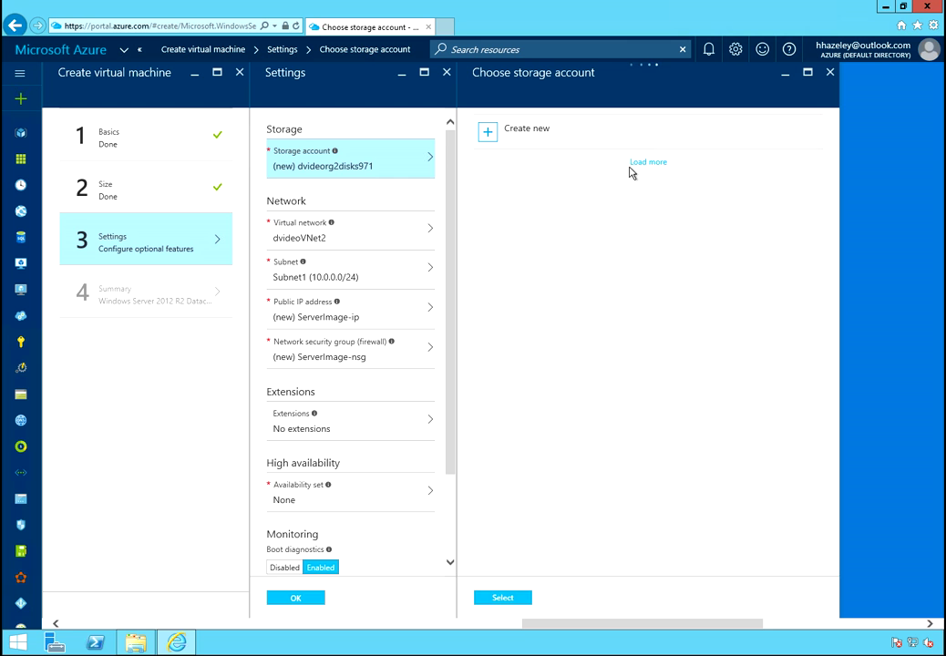
{"action": "left_click", "coordinate": [526, 173]}
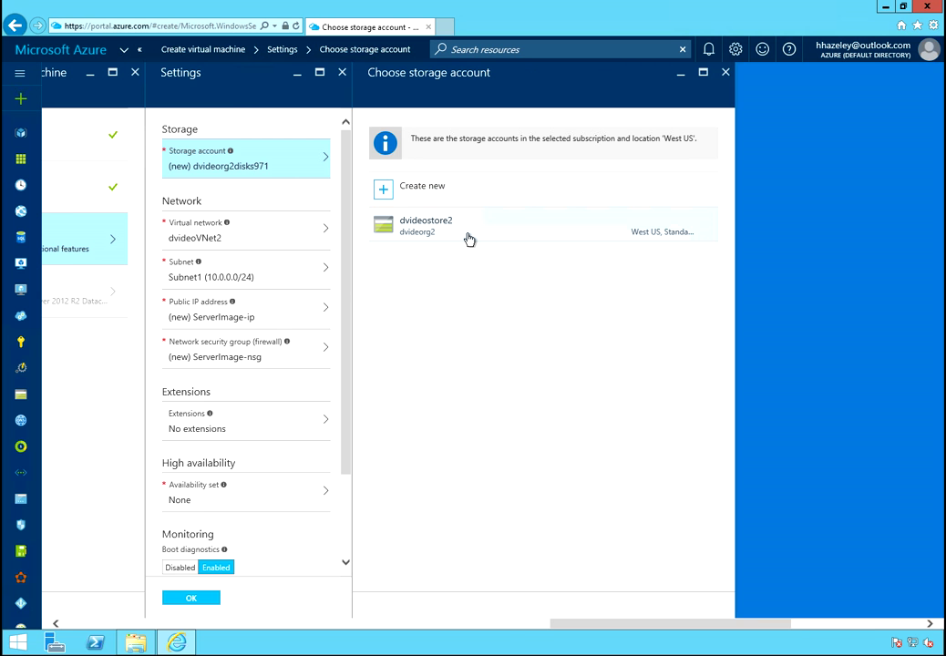
{"action": "left_click", "coordinate": [468, 238]}
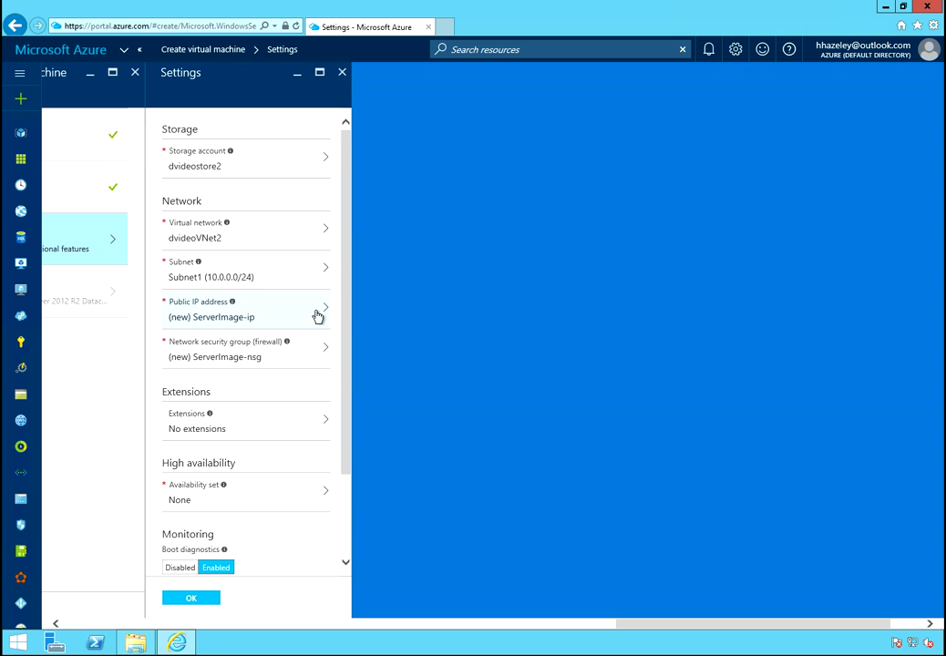
Replace the ServerImage-nsg security group with a new one named WindowsServer-Default, keeping the RDP rule
{"action": "left_click", "coordinate": [233, 354]}
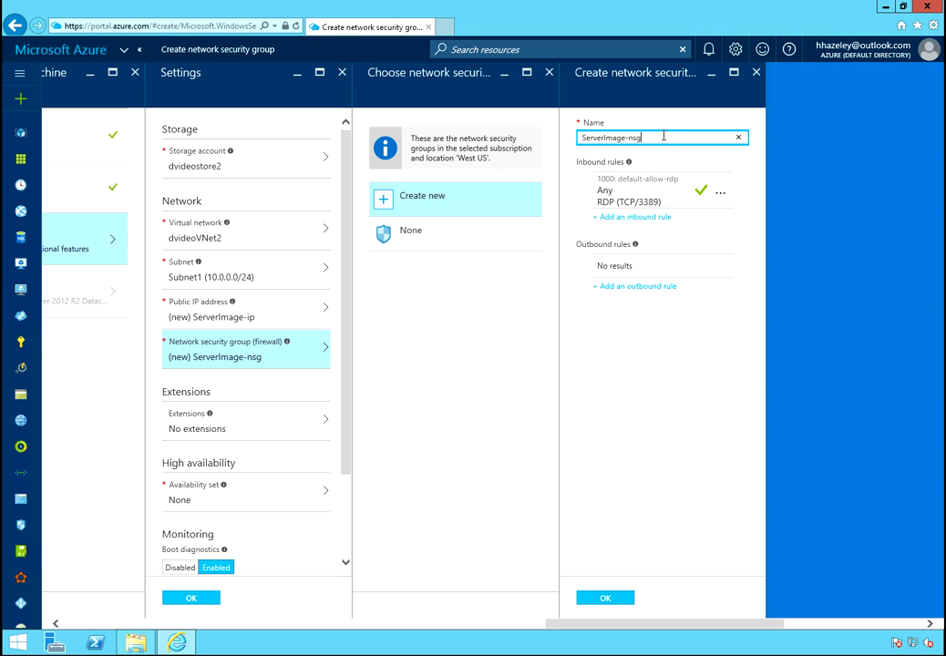
{"action": "left_click_drag", "start_coordinate": [664, 136], "coordinate": [567, 138]}
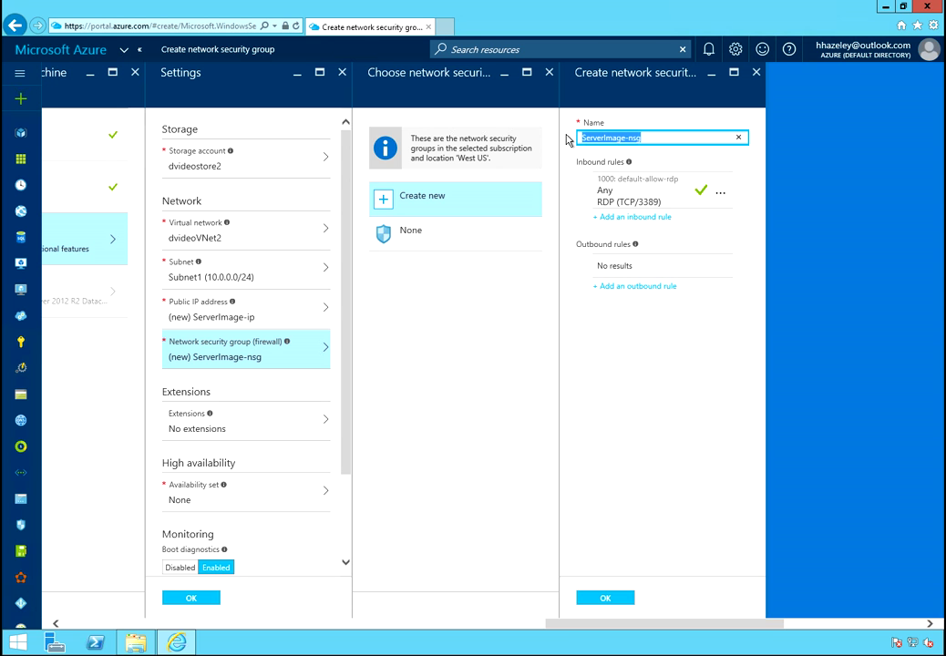
{"action": "type", "text": "Windows"}
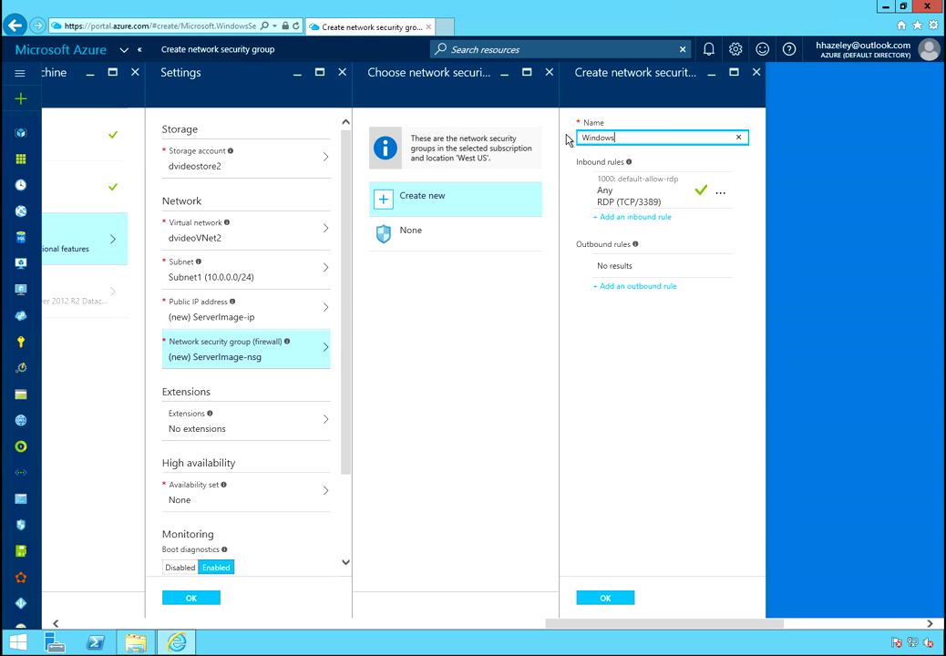
{"action": "type", "text": "Server-Default"}
{"action": "key", "text": "Tab"}
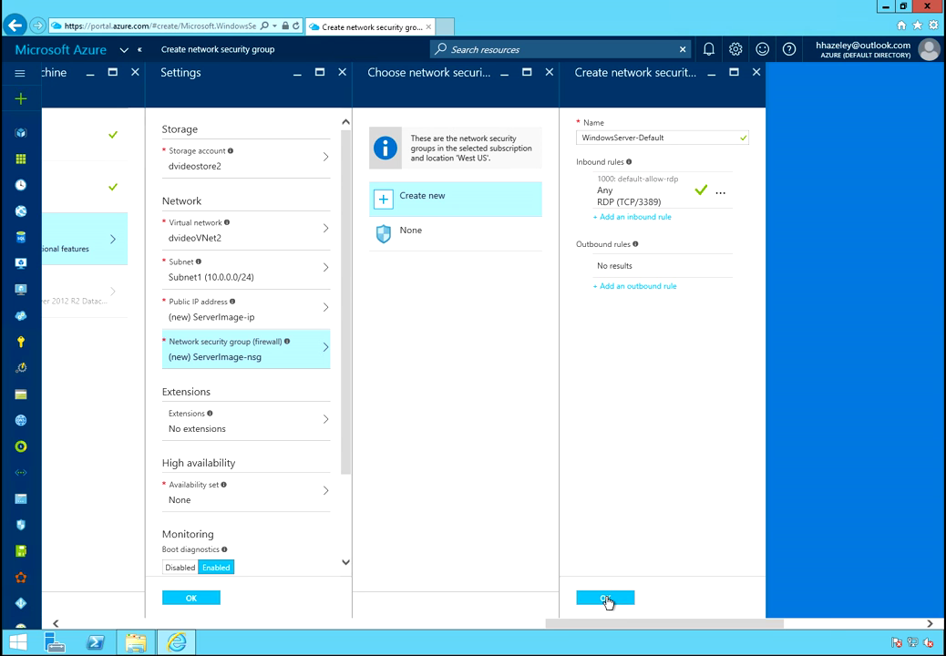
{"action": "left_click", "coordinate": [607, 600]}
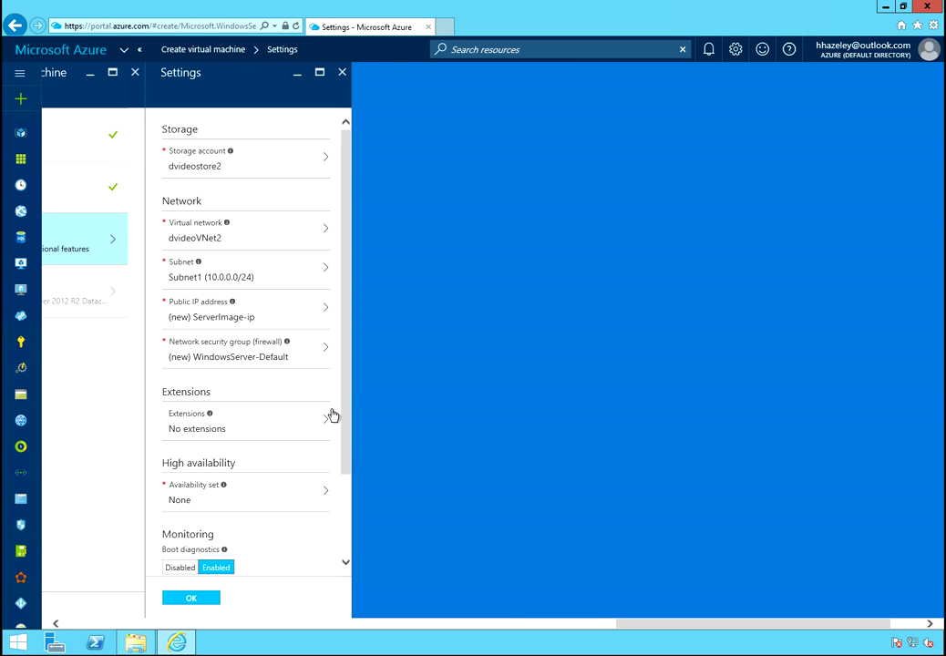
Choose the existing dvideostore2 account for diagnostics storage and confirm the optional settings
{"action": "left_click_drag", "start_coordinate": [348, 412], "coordinate": [354, 509]}
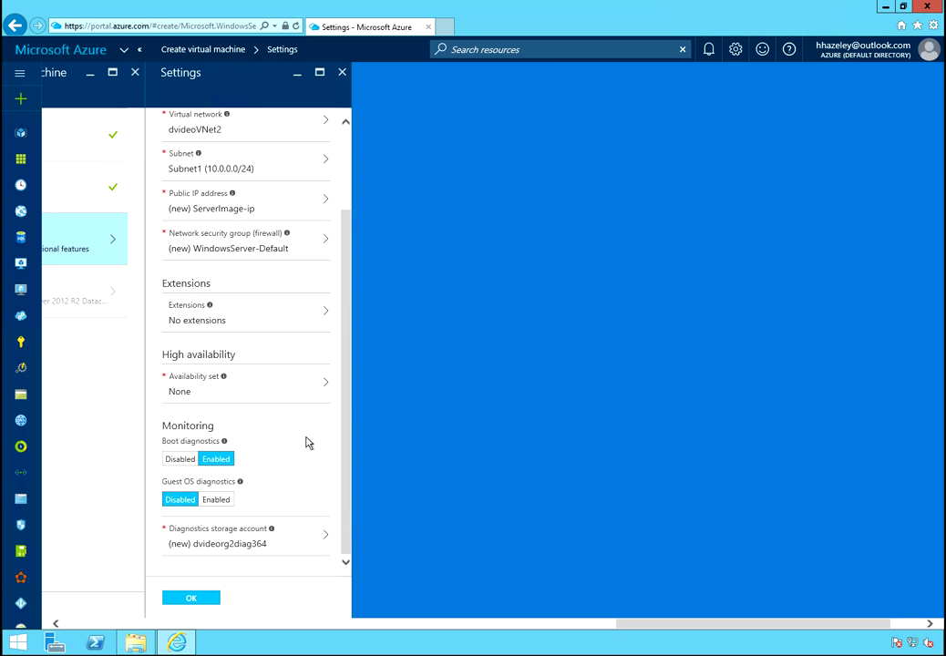
{"action": "left_click", "coordinate": [261, 545]}
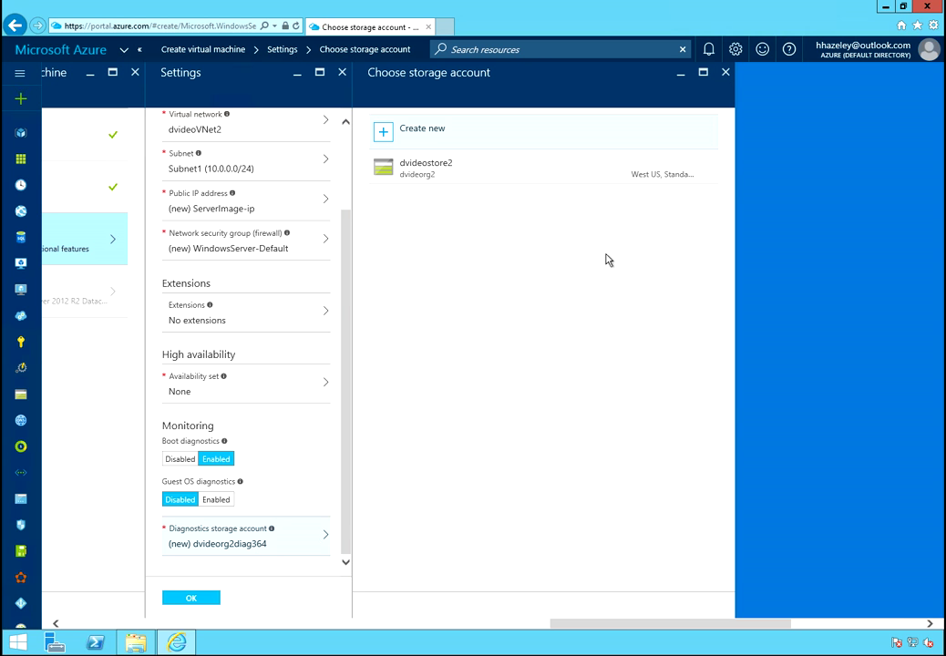
{"action": "left_click", "coordinate": [416, 180]}
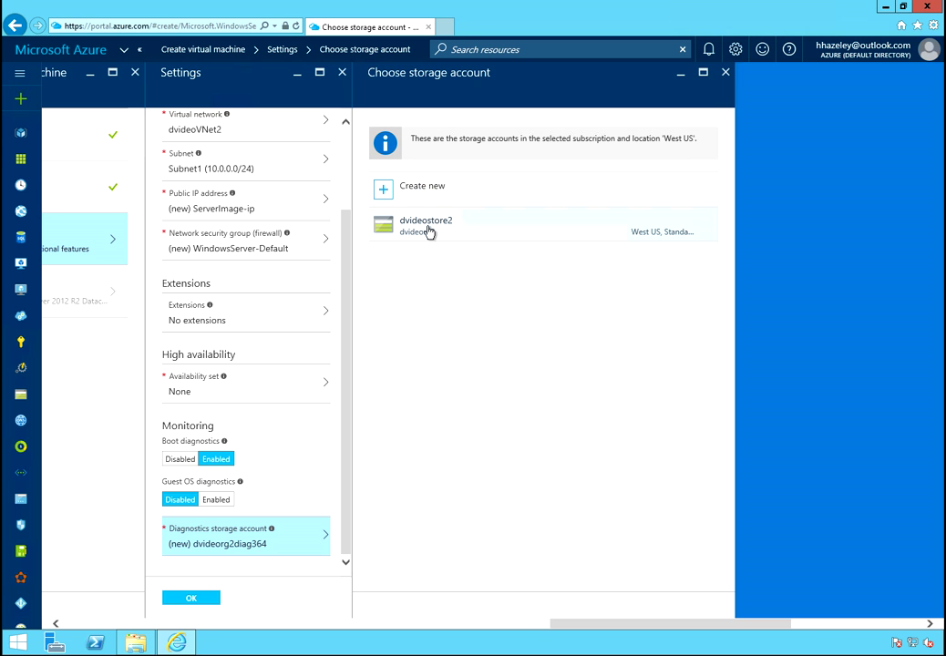
{"action": "left_click", "coordinate": [376, 228]}
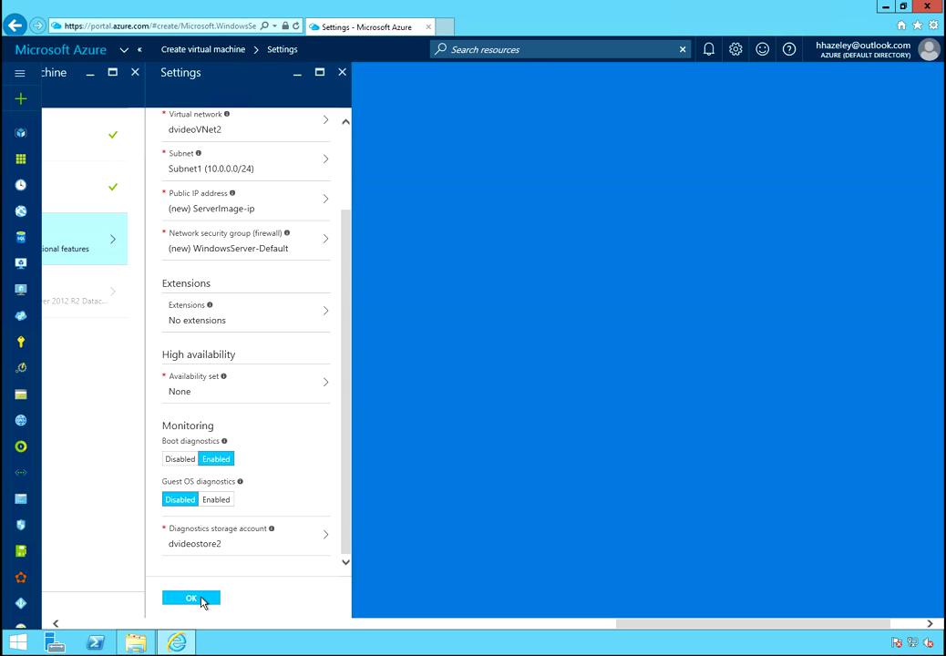
{"action": "left_click", "coordinate": [202, 600]}
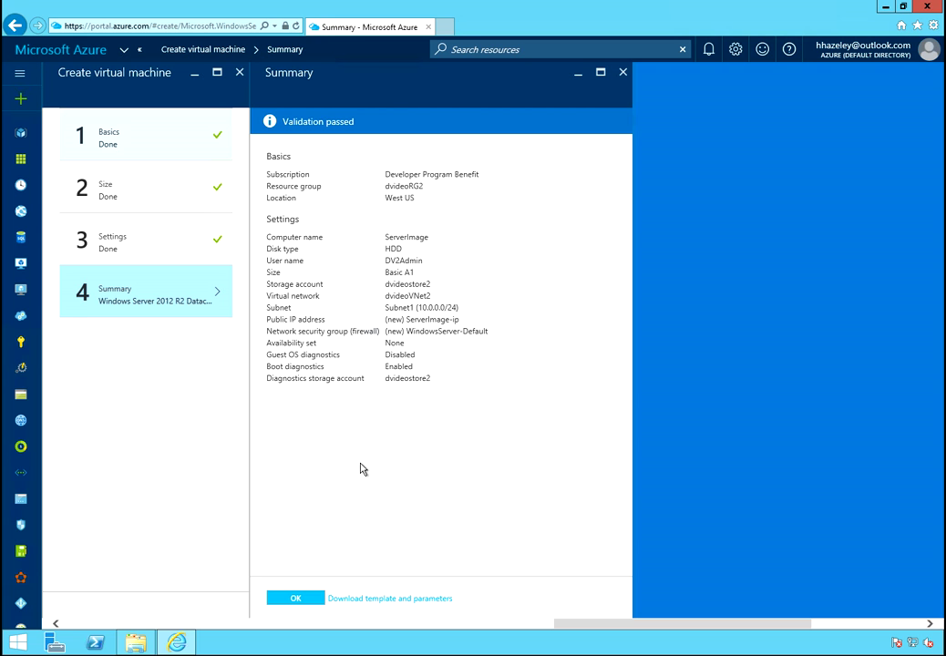
Accept the Validation passed summary to start deploying the ServerImage VM
{"action": "left_click", "coordinate": [297, 599]}
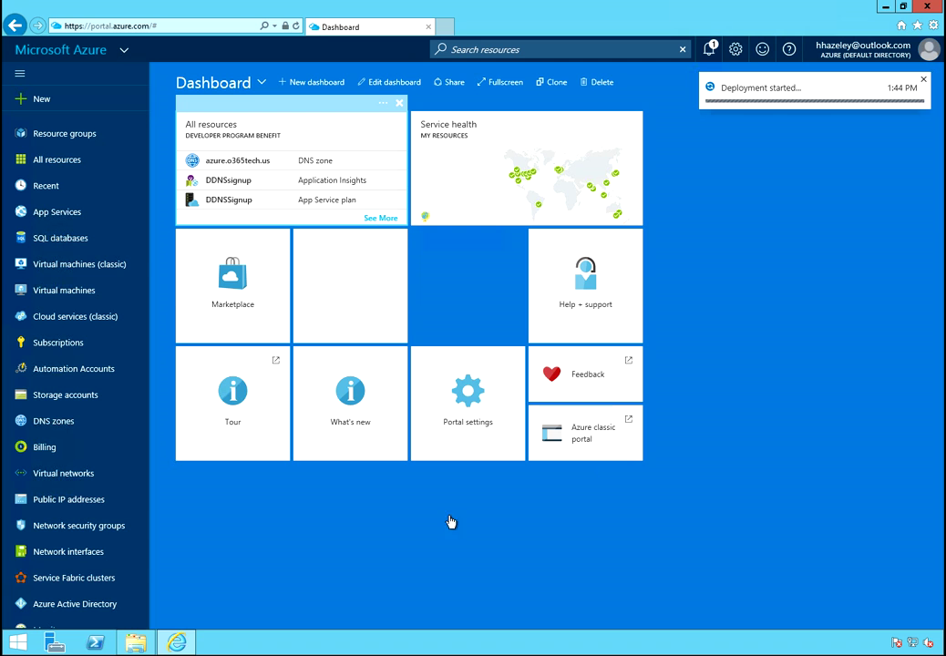
Open the deployed ServerImage VM from notifications and download its ServerImage.rdp connection file
{"action": "left_click", "coordinate": [712, 50]}
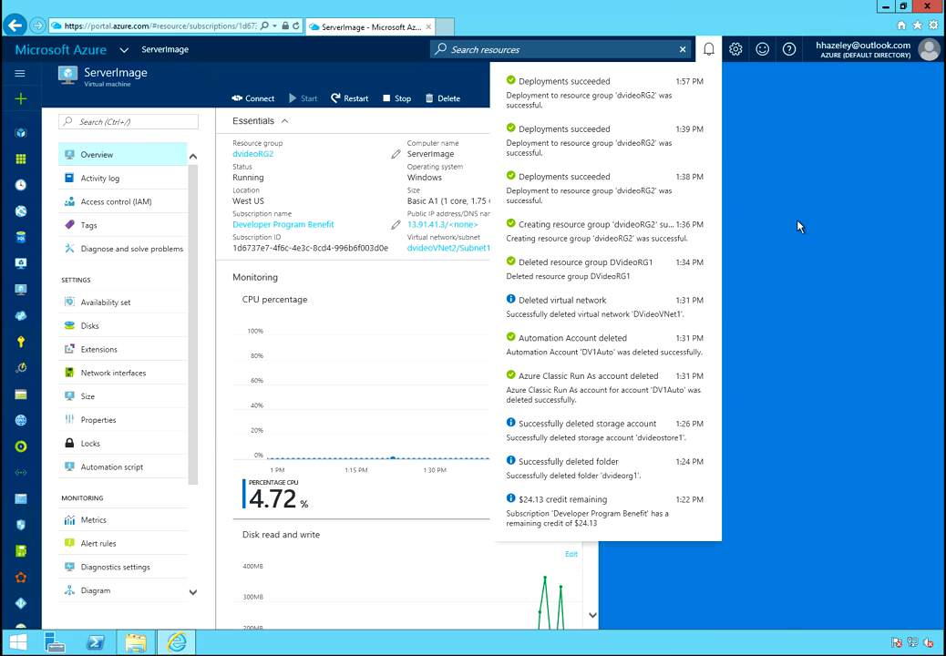
{"action": "left_click", "coordinate": [263, 98]}
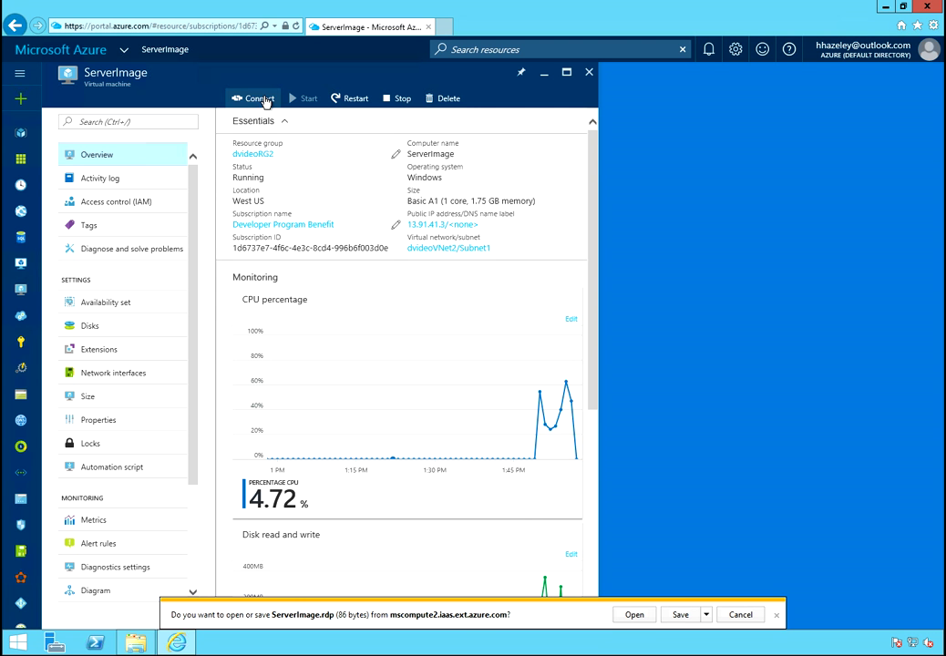
Launch ServerImage.rdp, sign in with the admin user name and password, and accept the certificate
{"action": "left_click", "coordinate": [634, 616]}
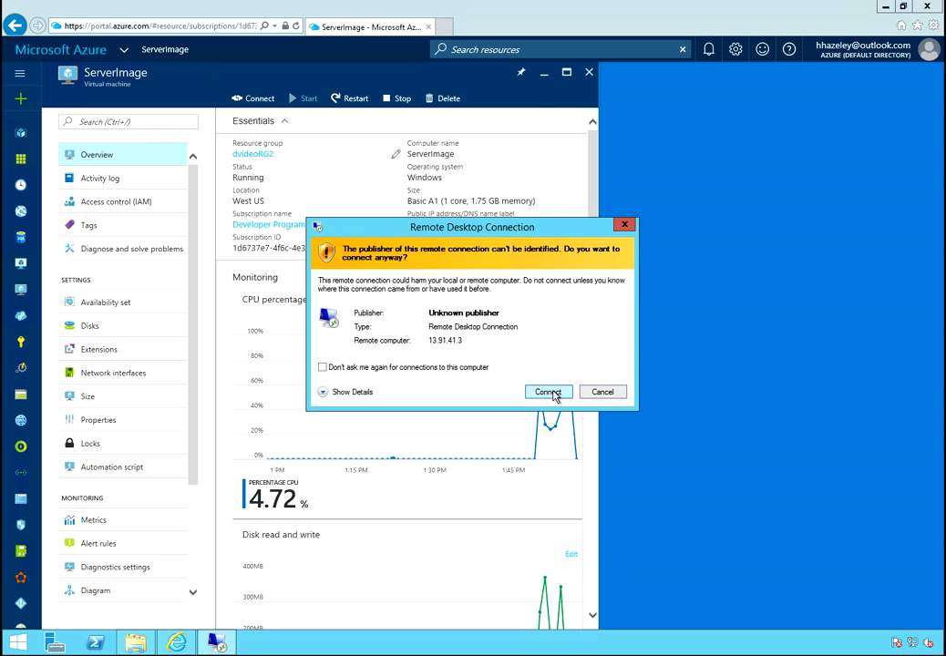
{"action": "left_click", "coordinate": [548, 392]}
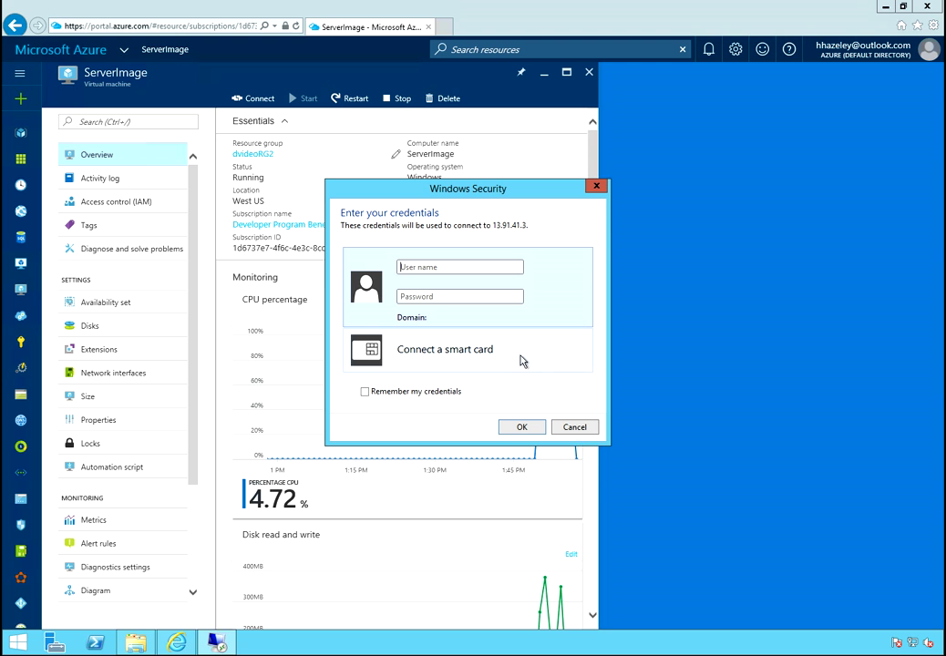
{"action": "type", "text": "dv2admin"}
{"action": "key", "text": "Tab"}
{"action": "type", "text": "*********"}
{"action": "key", "text": "Return"}
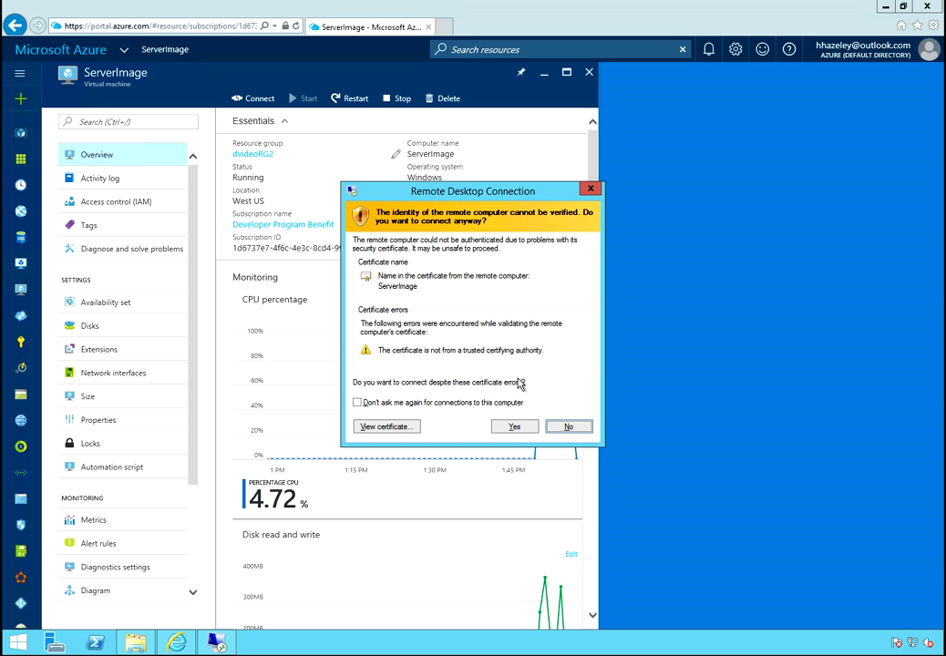
{"action": "left_click", "coordinate": [512, 427]}
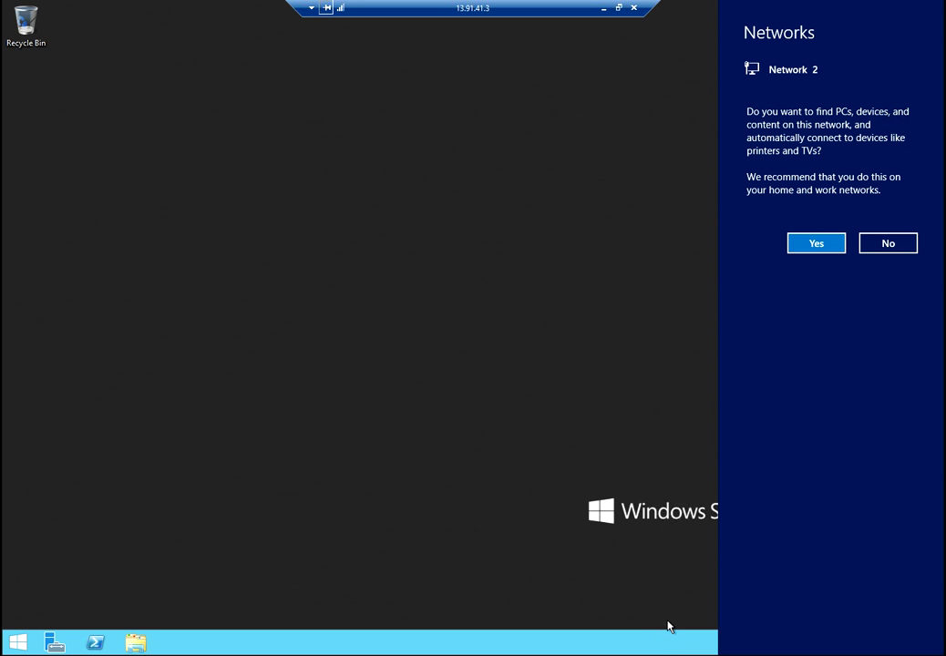
Answer Yes to the Networks discovery prompt in the ServerImage remote session
{"action": "left_click", "coordinate": [815, 244]}
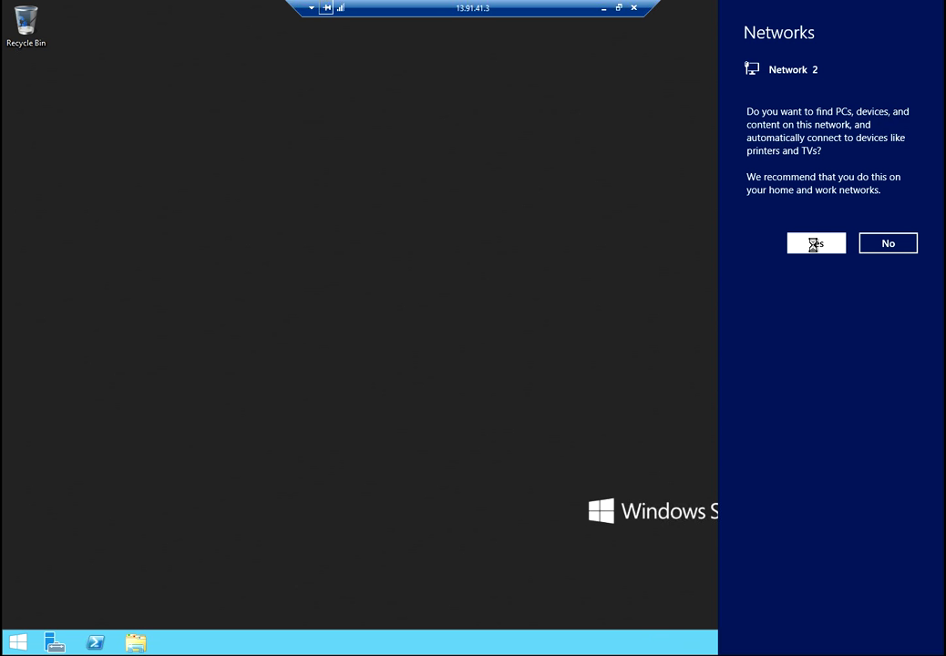